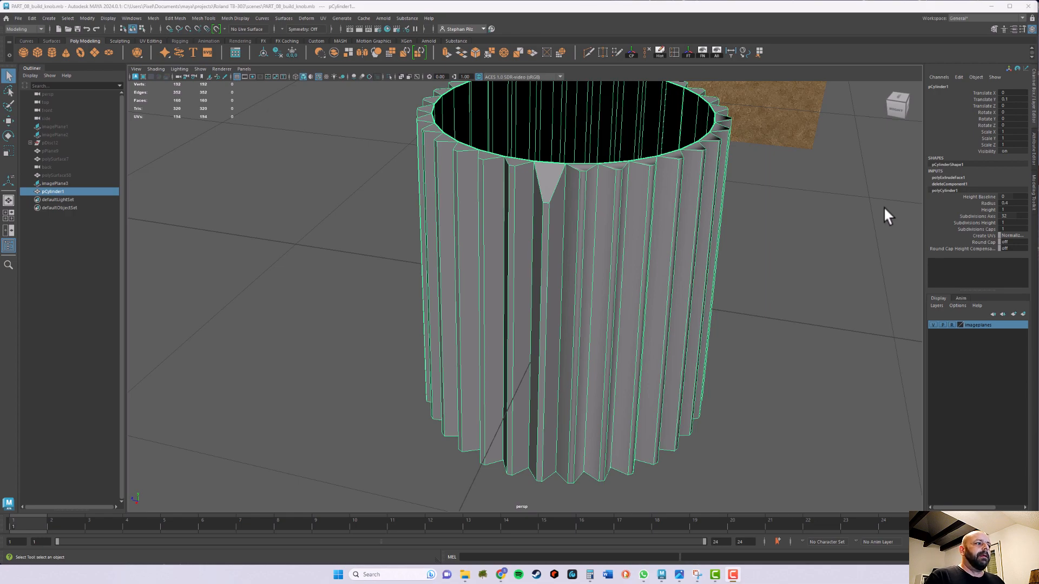
# Delete the triangular bottom end face of the tooth that has the separately shaded top face
pyautogui.keyDown('alt'); pyautogui.moveTo(616, 389); pyautogui.dragTo(617, 330); pyautogui.keyUp('alt')
pyautogui.keyDown('alt'); pyautogui.moveTo(617, 330); pyautogui.dragTo(654, 385, button='right'); pyautogui.keyUp('alt')
pyautogui.keyDown('alt'); pyautogui.moveTo(655, 385); pyautogui.dragTo(643, 285, button='middle'); pyautogui.keyUp('alt')
pyautogui.keyDown('alt'); pyautogui.moveTo(638, 213); pyautogui.dragTo(638, 298); pyautogui.keyUp('alt')
pyautogui.keyDown('alt'); pyautogui.moveTo(646, 299); pyautogui.dragTo(590, 301, button='right'); pyautogui.keyUp('alt')
pyautogui.keyDown('alt'); pyautogui.moveTo(597, 326); pyautogui.dragTo(556, 268, button='middle'); pyautogui.keyUp('alt')
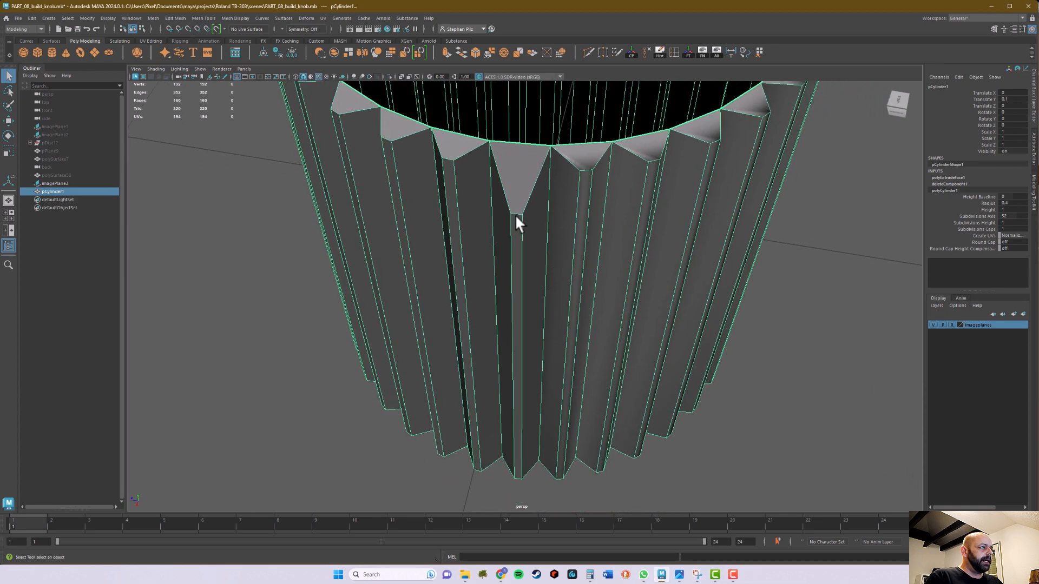
pyautogui.keyDown('alt'); pyautogui.moveTo(529, 358); pyautogui.dragTo(539, 285); pyautogui.keyUp('alt')
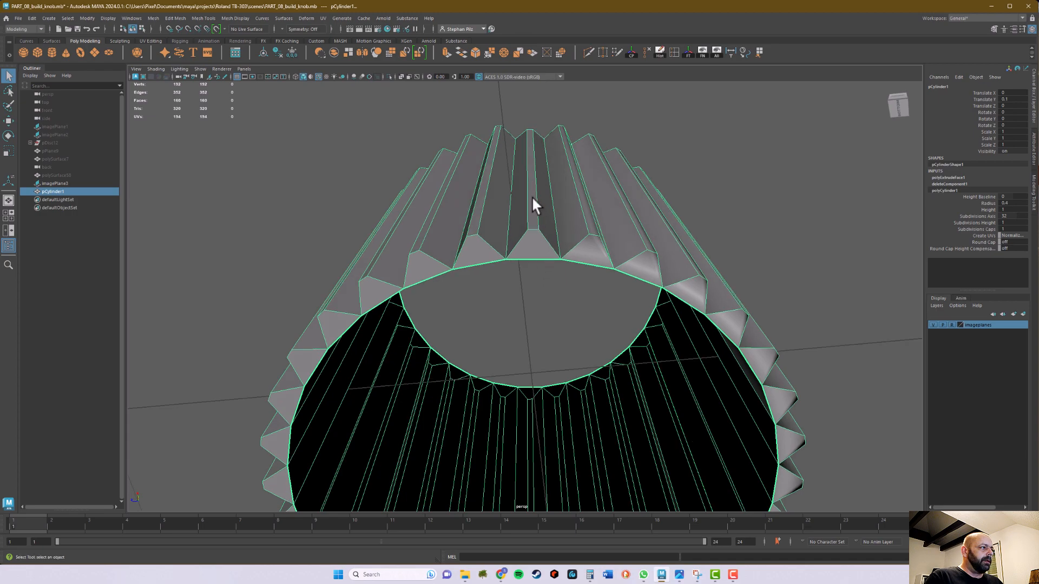
pyautogui.rightClick(535, 247)
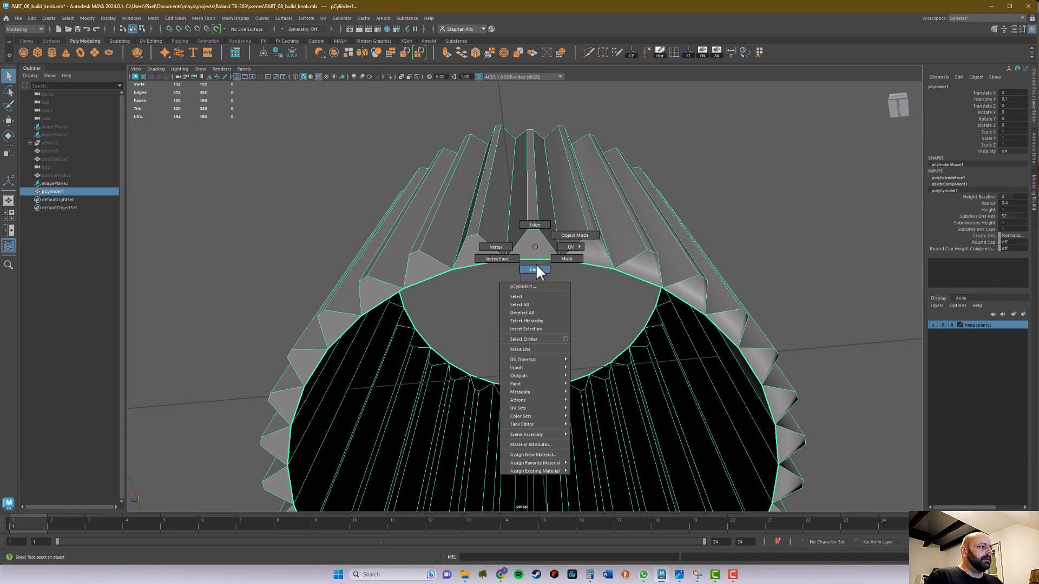
pyautogui.click(533, 252)
pyautogui.press('Delete')
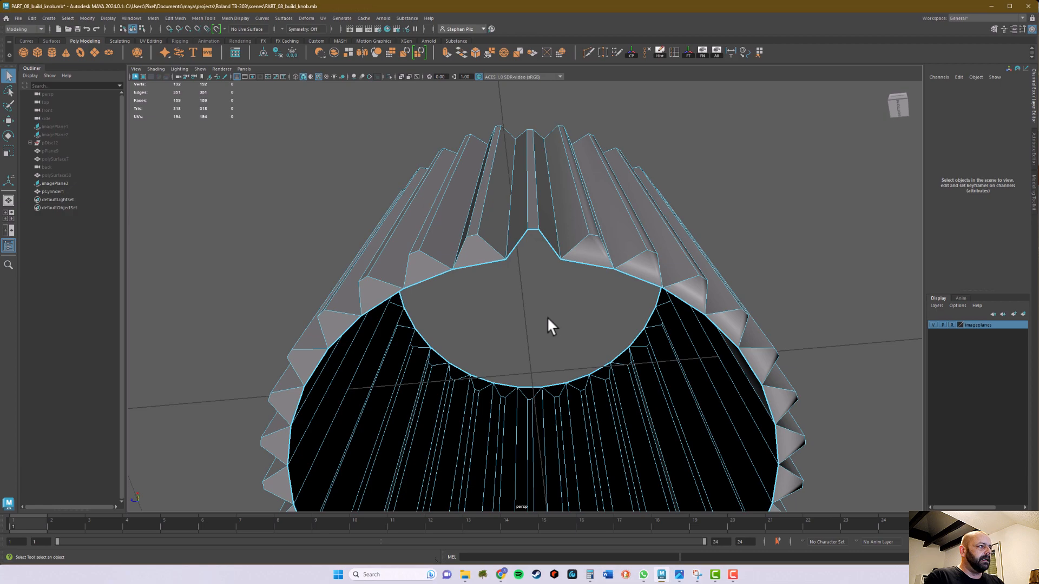
# Select the two outer vertices at the bottom end of the opened tooth
pyautogui.keyDown('alt'); pyautogui.moveTo(539, 303); pyautogui.dragTo(547, 360); pyautogui.keyUp('alt')
pyautogui.moveTo(545, 333); pyautogui.dragTo(520, 341, button='right')
pyautogui.moveTo(529, 353); pyautogui.dragTo(543, 392)
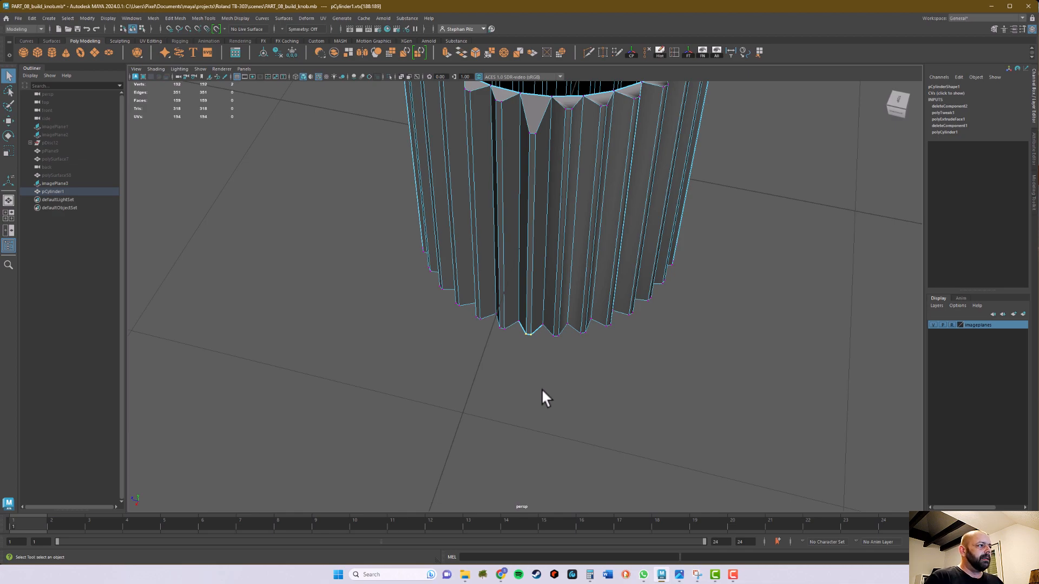
pyautogui.keyDown('alt'); pyautogui.moveTo(542, 390); pyautogui.dragTo(549, 390); pyautogui.keyUp('alt')
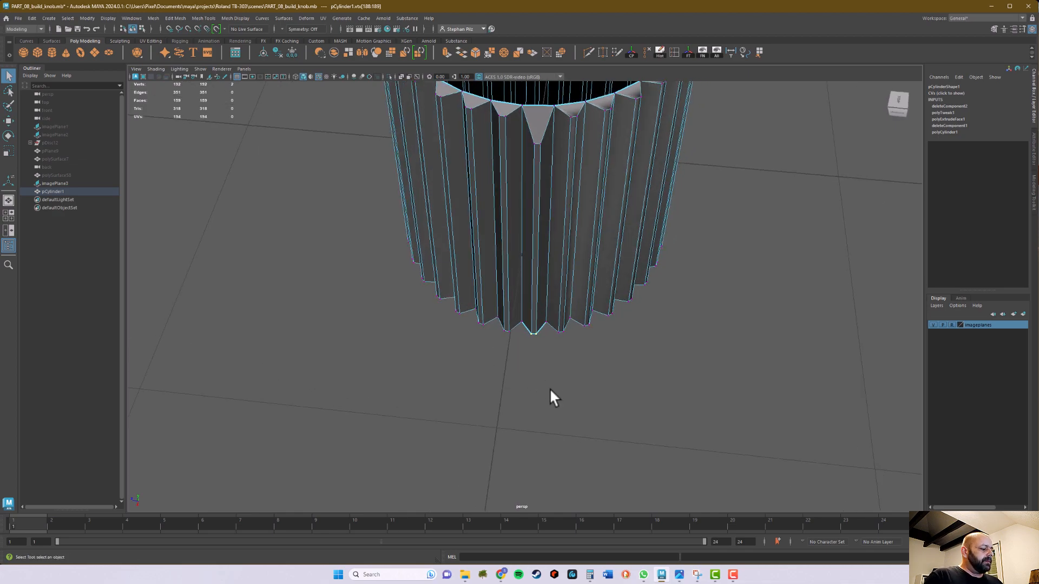
pyautogui.keyDown('alt'); pyautogui.moveTo(548, 380); pyautogui.dragTo(823, 322, button='right'); pyautogui.keyUp('alt')
pyautogui.keyDown('alt'); pyautogui.moveTo(553, 413); pyautogui.dragTo(553, 400); pyautogui.keyUp('alt')
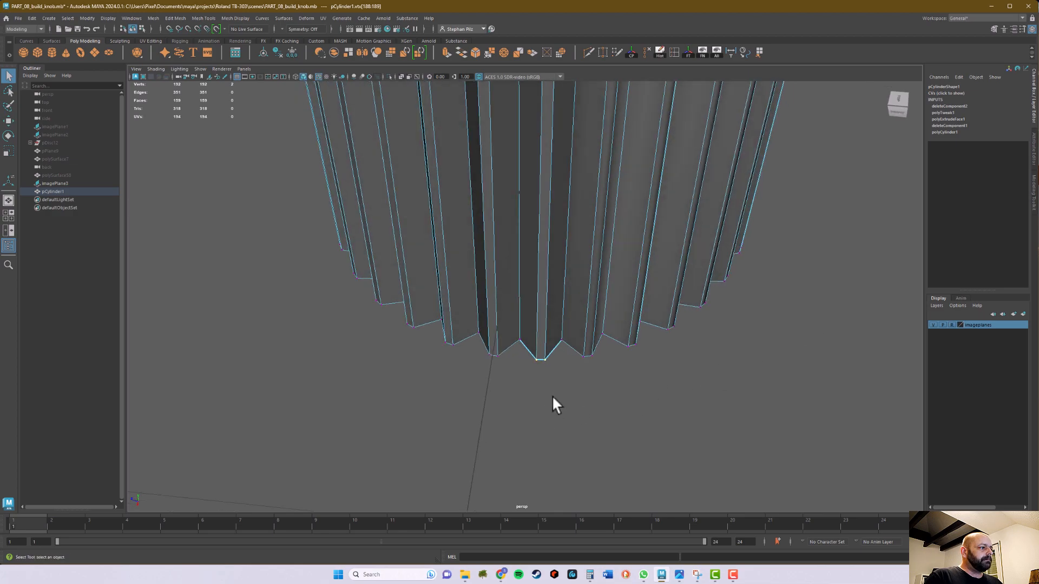
# Activate the Scale tool on the two vertices, frame them closely in the top view and enlarge the manipulator
pyautogui.press('r')
pyautogui.moveTo(598, 440)
pyautogui.keyDown('alt'); pyautogui.mouseDown()
pyautogui.moveTo(596, 451)
pyautogui.moveTo(535, 447)
pyautogui.moveTo(541, 413)
pyautogui.moveTo(587, 377)
pyautogui.moveTo(600, 399)
pyautogui.moveTo(592, 428)
pyautogui.mouseUp(); pyautogui.keyUp('alt')
pyautogui.press('space')
pyautogui.press('space')
pyautogui.keyDown('alt'); pyautogui.moveTo(478, 219); pyautogui.dragTo(667, 273, button='right'); pyautogui.keyUp('alt')
pyautogui.keyDown('alt'); pyautogui.moveTo(667, 273); pyautogui.dragTo(362, 315, button='middle'); pyautogui.keyUp('alt')
pyautogui.keyDown('alt'); pyautogui.moveTo(517, 350); pyautogui.dragTo(763, 311, button='right'); pyautogui.keyUp('alt')
pyautogui.keyDown('alt'); pyautogui.moveTo(420, 360); pyautogui.dragTo(734, 325, button='right'); pyautogui.keyUp('alt')
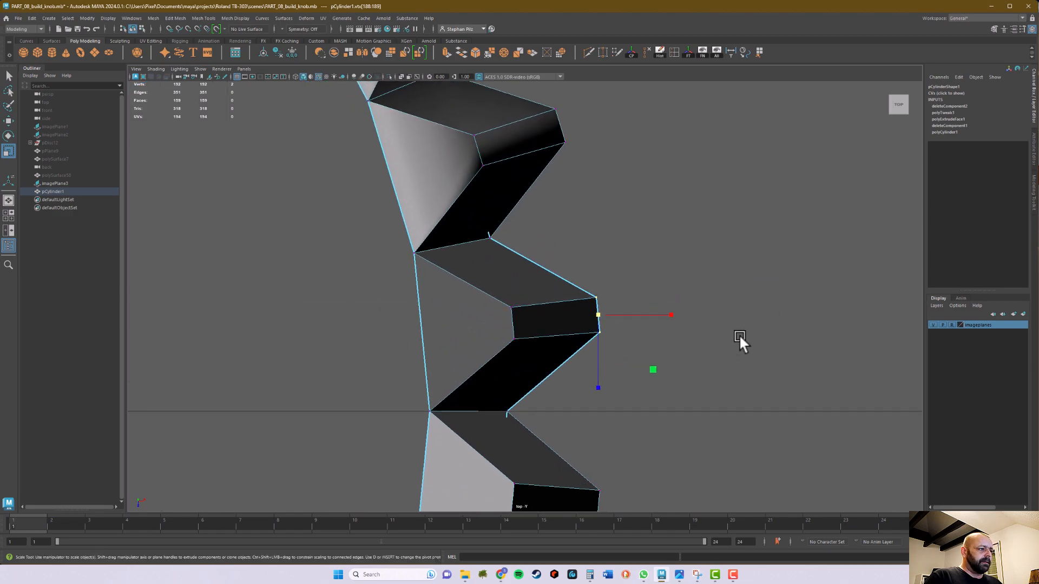
pyautogui.keyDown('alt'); pyautogui.moveTo(694, 353); pyautogui.dragTo(820, 332, button='right'); pyautogui.keyUp('alt')
pyautogui.keyDown('alt'); pyautogui.moveTo(761, 365); pyautogui.dragTo(730, 313, button='middle'); pyautogui.keyUp('alt')
pyautogui.scroll(6, 730, 313)
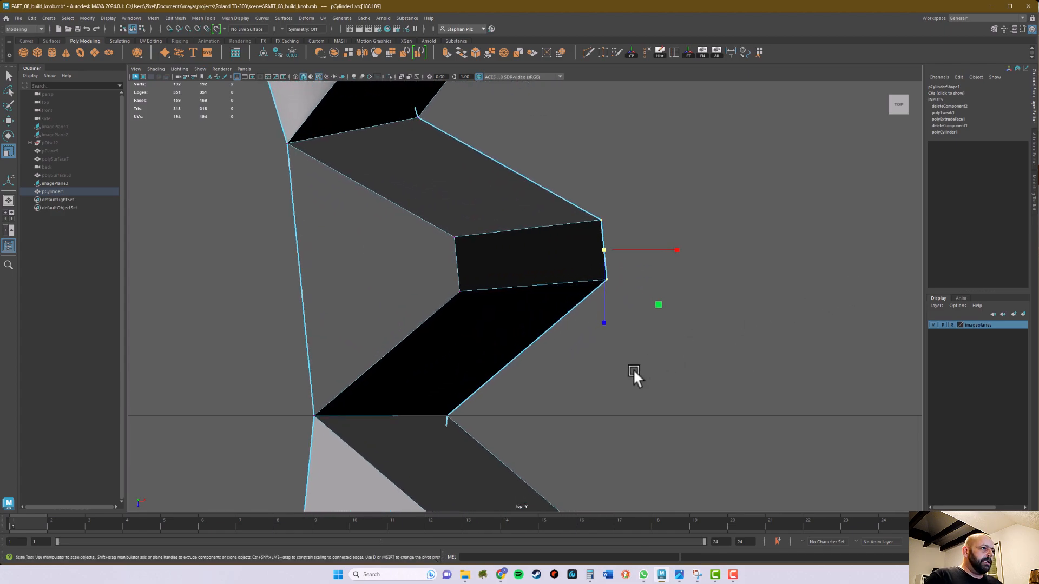
pyautogui.keyDown('alt'); pyautogui.moveTo(638, 369); pyautogui.dragTo(704, 372, button='right'); pyautogui.keyUp('alt')
pyautogui.moveTo(683, 374)
pyautogui.keyDown('alt'); pyautogui.mouseDown(button='middle')
pyautogui.moveTo(636, 394)
pyautogui.moveTo(672, 375)
pyautogui.mouseUp(button='middle'); pyautogui.keyUp('alt')
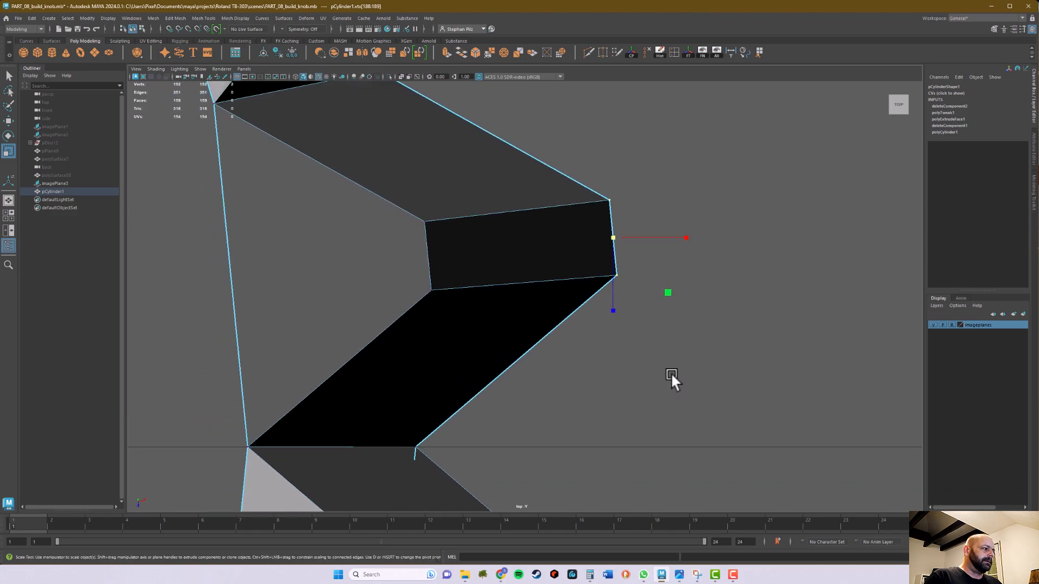
pyautogui.keyDown('alt'); pyautogui.moveTo(671, 372); pyautogui.dragTo(777, 359, button='right'); pyautogui.keyUp('alt')
pyautogui.keyDown('alt'); pyautogui.moveTo(650, 359); pyautogui.dragTo(749, 341, button='right'); pyautogui.keyUp('alt')
pyautogui.keyDown('alt'); pyautogui.moveTo(749, 340); pyautogui.dragTo(703, 431, button='middle'); pyautogui.keyUp('alt')
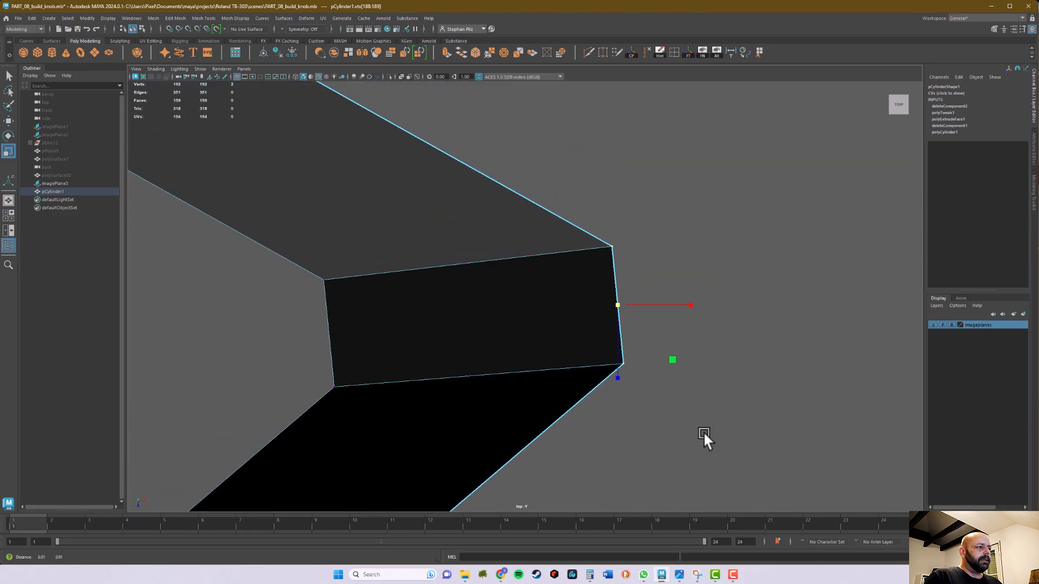
pyautogui.press('=')
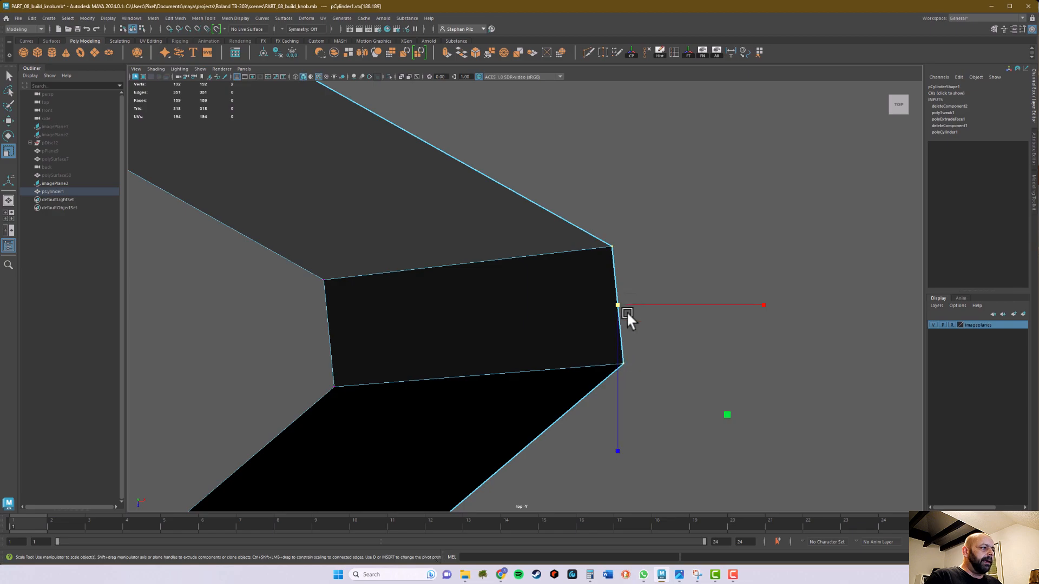
# Set the Scale tool's axis orientation to Component
pyautogui.doubleClick(9, 151)
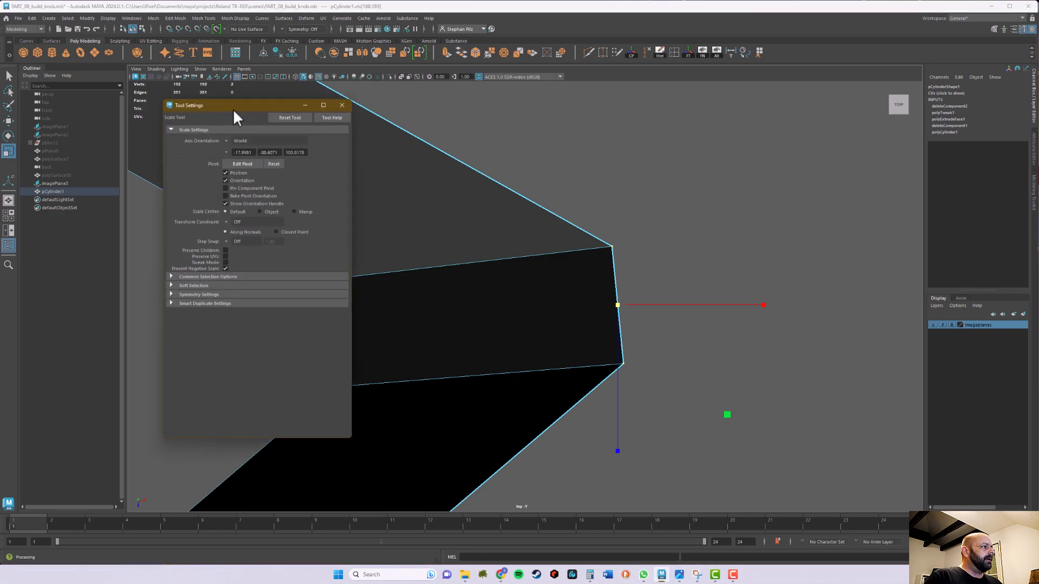
pyautogui.moveTo(232, 108); pyautogui.dragTo(245, 112)
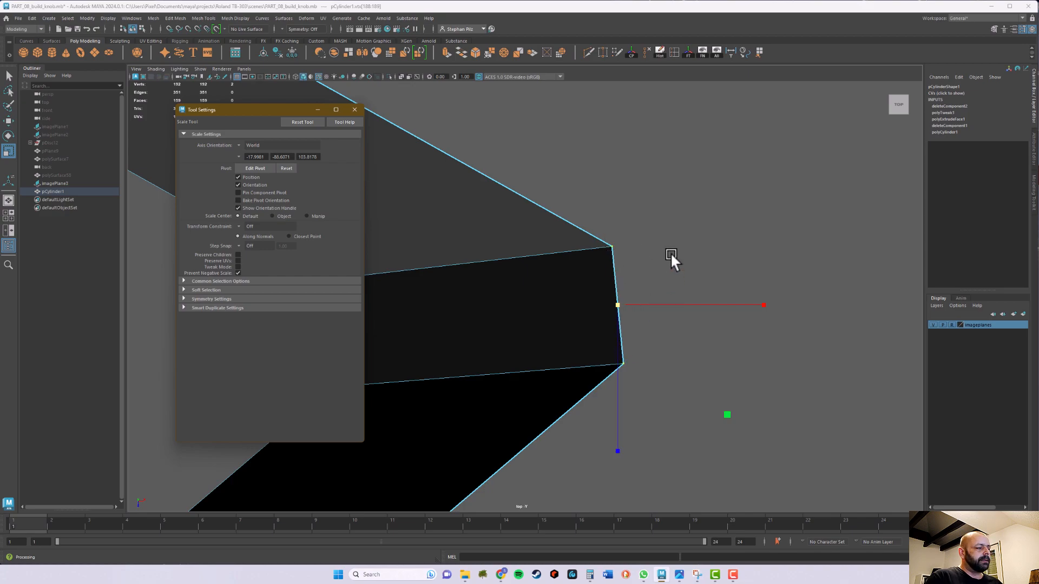
pyautogui.click(244, 145)
pyautogui.click(268, 164)
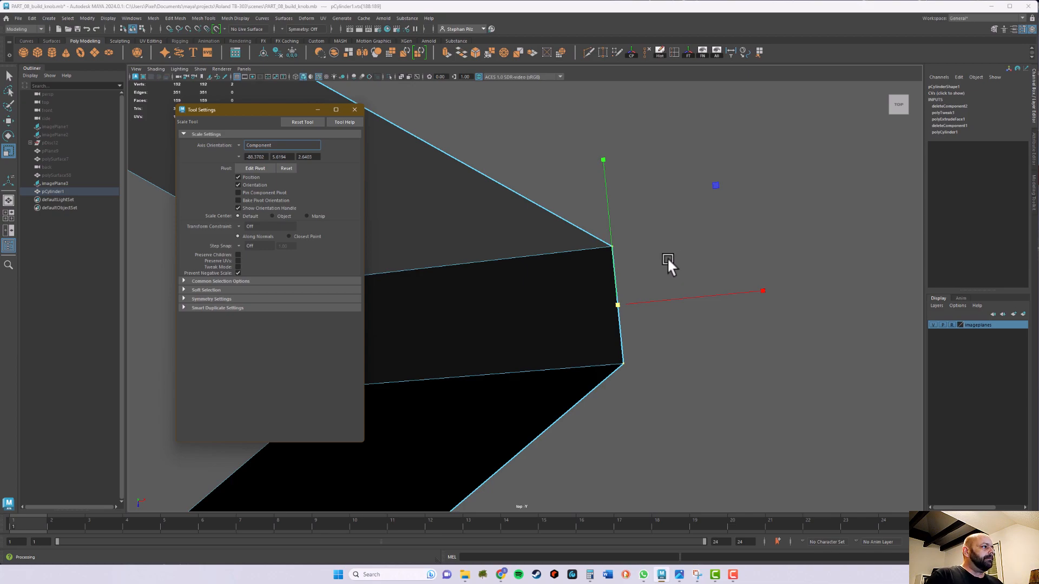
# Try the Object and Normal axis orientations for the Scale tool and return to Component
pyautogui.click(238, 145)
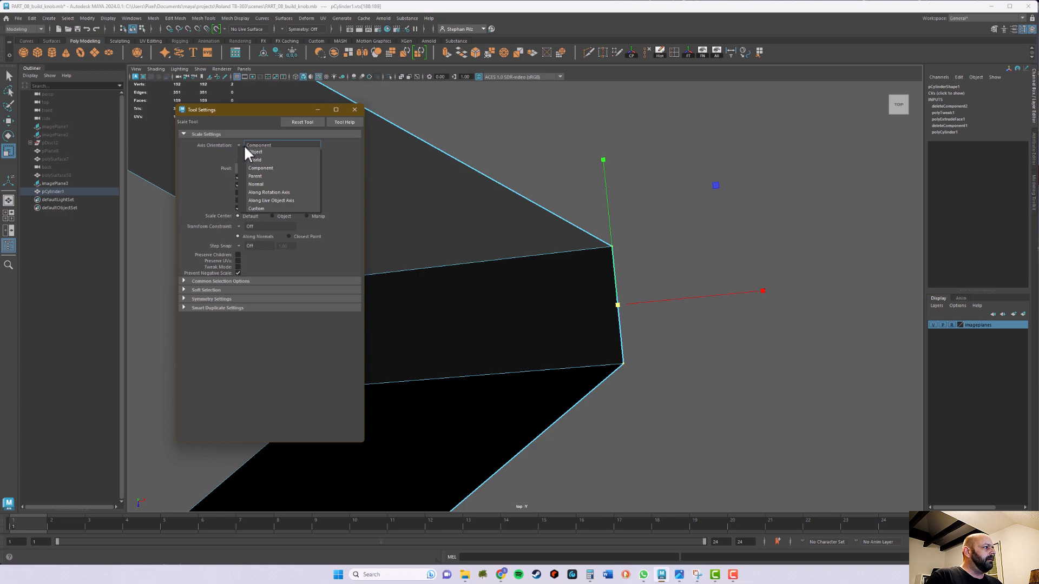
pyautogui.click(261, 152)
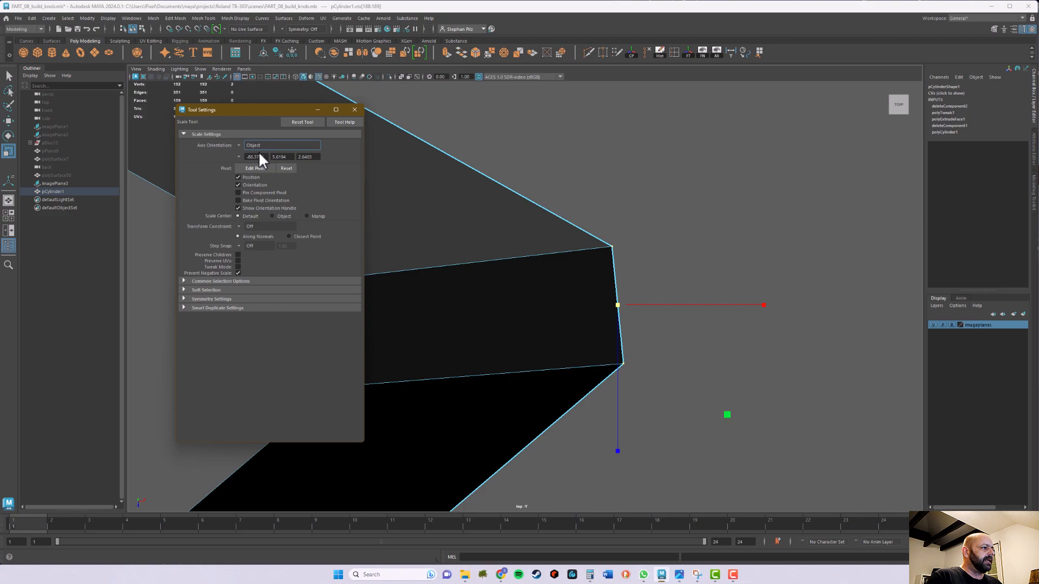
pyautogui.click(256, 145)
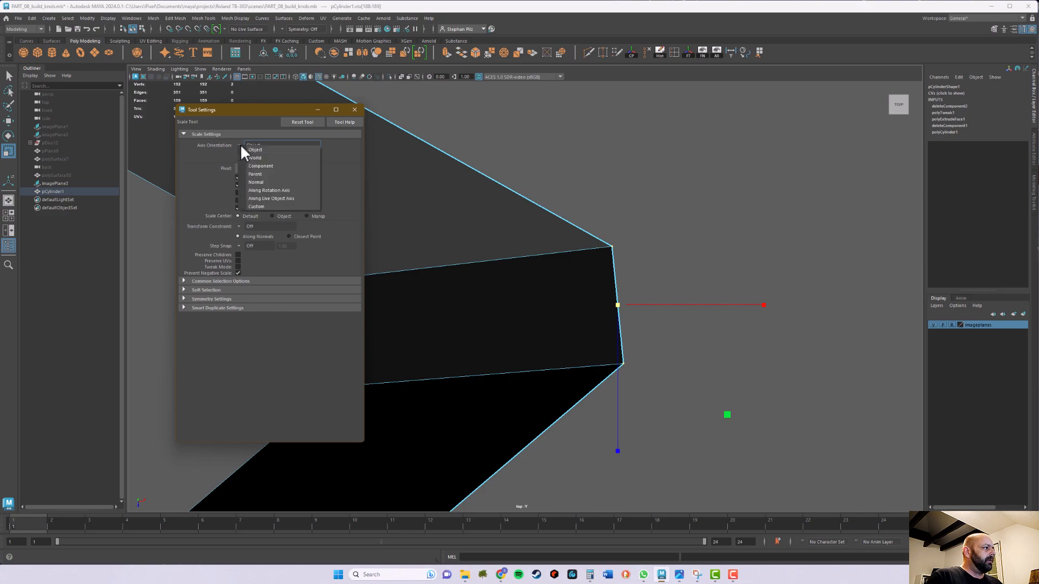
pyautogui.click(265, 180)
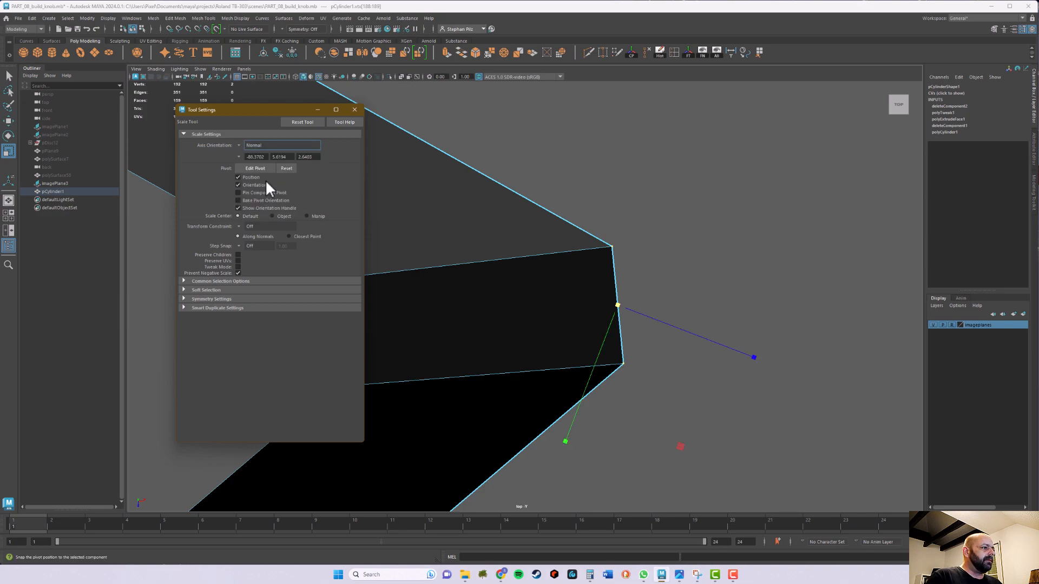
pyautogui.click(254, 145)
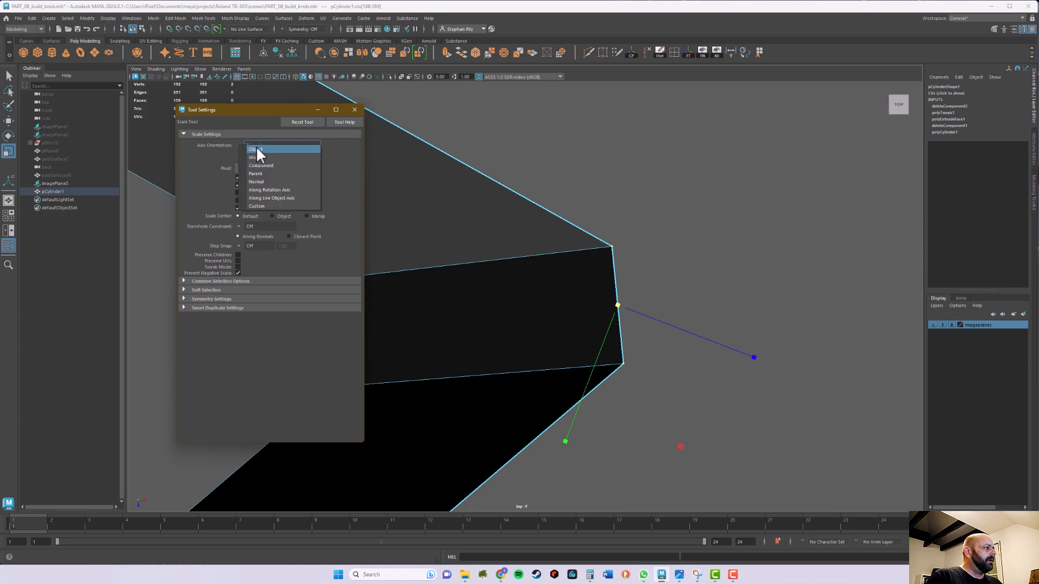
pyautogui.click(265, 165)
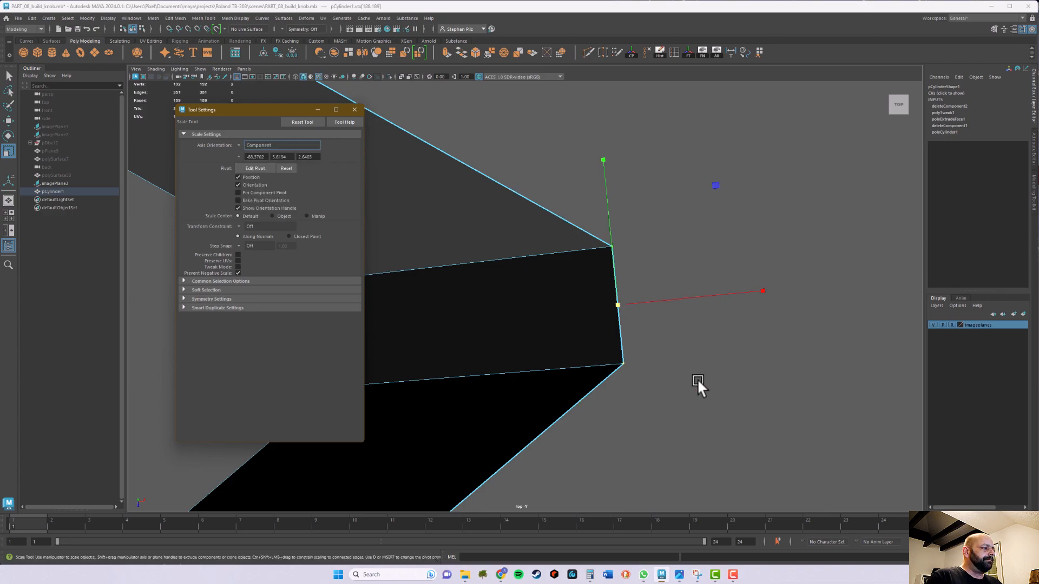
# Close the tool settings and scale the two vertices apart along their edge to widen the tooth's bottom end
pyautogui.click(354, 110)
pyautogui.keyDown('alt'); pyautogui.moveTo(730, 401); pyautogui.dragTo(735, 377); pyautogui.keyUp('alt')
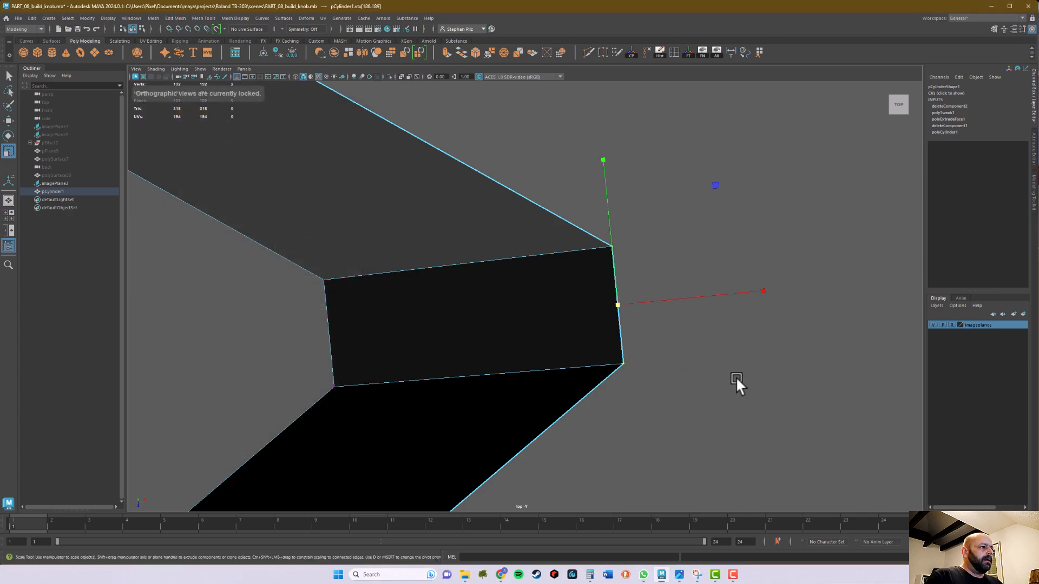
pyautogui.keyDown('alt'); pyautogui.moveTo(735, 378); pyautogui.dragTo(612, 379, button='middle'); pyautogui.keyUp('alt')
pyautogui.moveTo(481, 160); pyautogui.dragTo(483, 108)
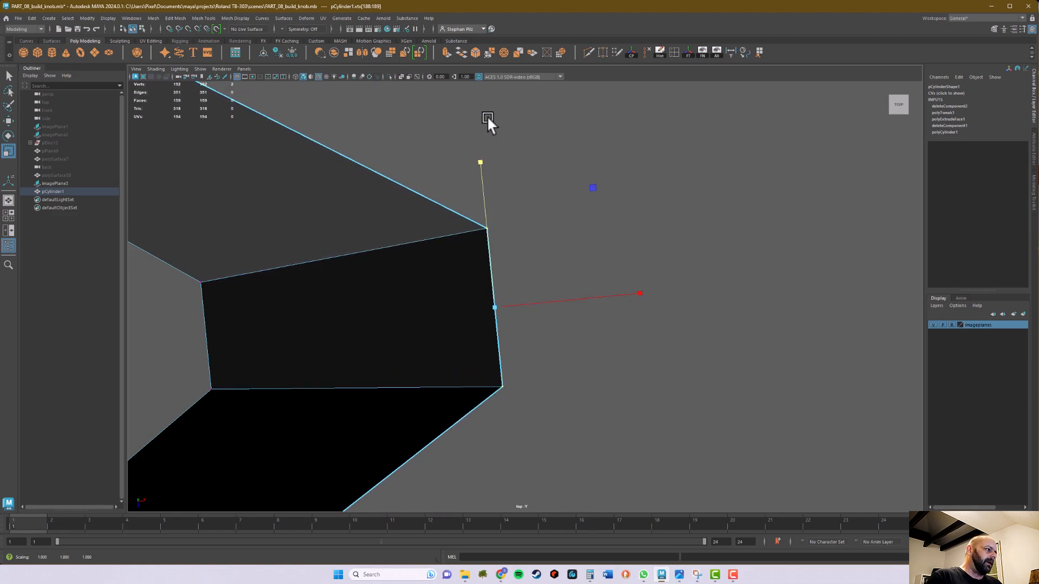
pyautogui.press('space')
# Compare the widened tooth with the knob reference photo in the side view and check it in perspective
pyautogui.press('space')
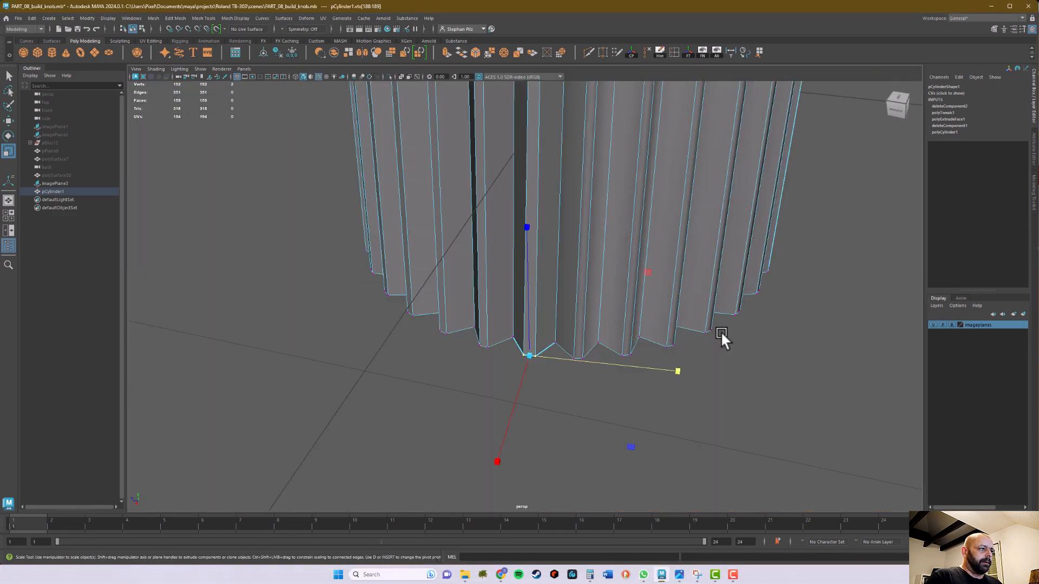
pyautogui.keyDown('alt'); pyautogui.moveTo(595, 438); pyautogui.dragTo(591, 465); pyautogui.keyUp('alt')
pyautogui.moveTo(677, 383); pyautogui.dragTo(771, 386)
pyautogui.keyDown('alt'); pyautogui.moveTo(647, 462); pyautogui.dragTo(641, 412); pyautogui.keyUp('alt')
pyautogui.press('space')
pyautogui.press('space')
pyautogui.scroll(6, 652, 304)
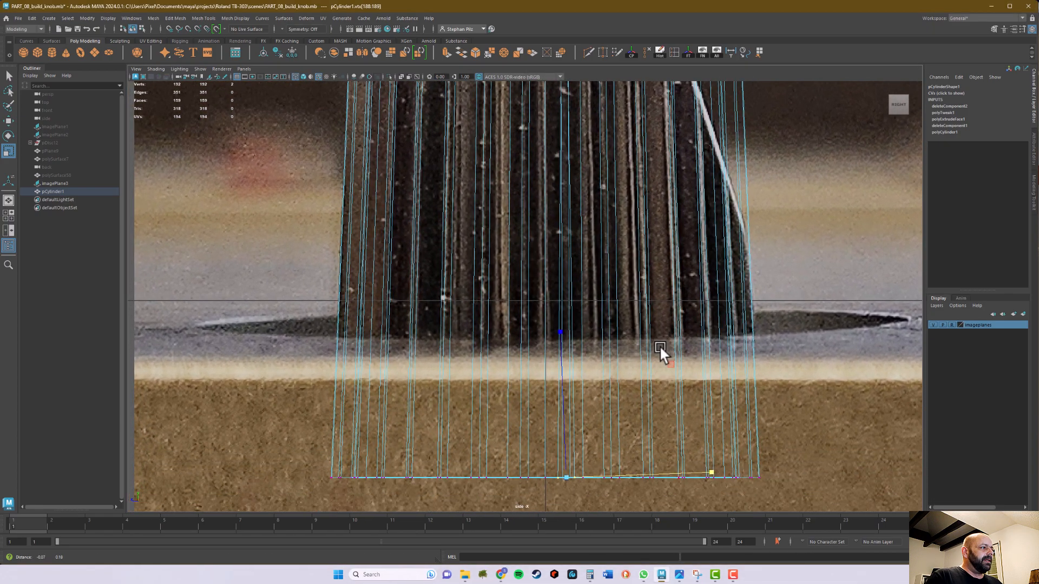
pyautogui.keyDown('alt'); pyautogui.moveTo(659, 345); pyautogui.dragTo(642, 402, button='middle'); pyautogui.keyUp('alt')
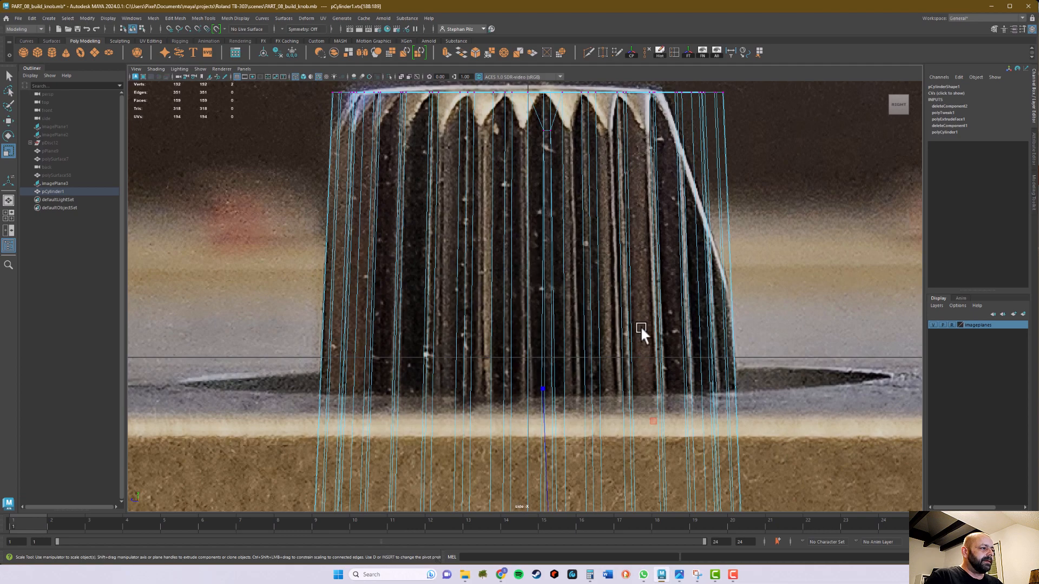
pyautogui.press('space')
pyautogui.press('space')
pyautogui.keyDown('alt'); pyautogui.moveTo(724, 345); pyautogui.dragTo(749, 300); pyautogui.keyUp('alt')
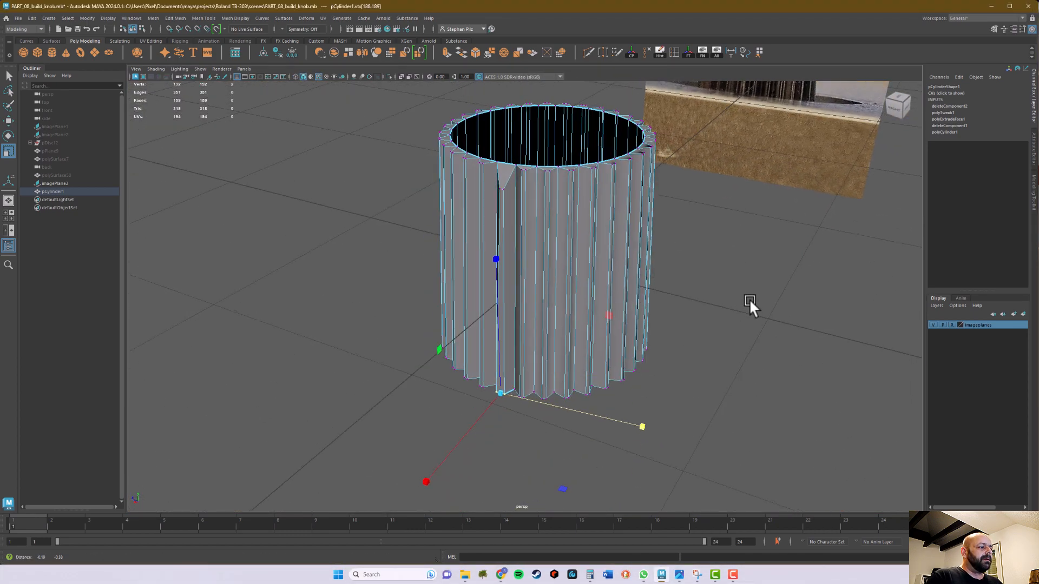
pyautogui.moveTo(634, 470)
pyautogui.keyDown('alt'); pyautogui.mouseDown()
pyautogui.moveTo(721, 427)
pyautogui.moveTo(692, 397)
pyautogui.moveTo(715, 372)
pyautogui.moveTo(719, 389)
pyautogui.moveTo(681, 390)
pyautogui.moveTo(636, 470)
pyautogui.mouseUp(); pyautogui.keyUp('alt')
pyautogui.moveTo(691, 420); pyautogui.dragTo(668, 420)
pyautogui.moveTo(656, 469)
pyautogui.keyDown('alt'); pyautogui.mouseDown()
pyautogui.moveTo(644, 468)
pyautogui.moveTo(647, 456)
pyautogui.moveTo(642, 472)
pyautogui.mouseUp(); pyautogui.keyUp('alt')
# Leave the Scale tool and return the cylinder to object mode with the whole object selected
pyautogui.press('q')
pyautogui.keyDown('alt'); pyautogui.moveTo(610, 454); pyautogui.dragTo(648, 448, button='middle'); pyautogui.keyUp('alt')
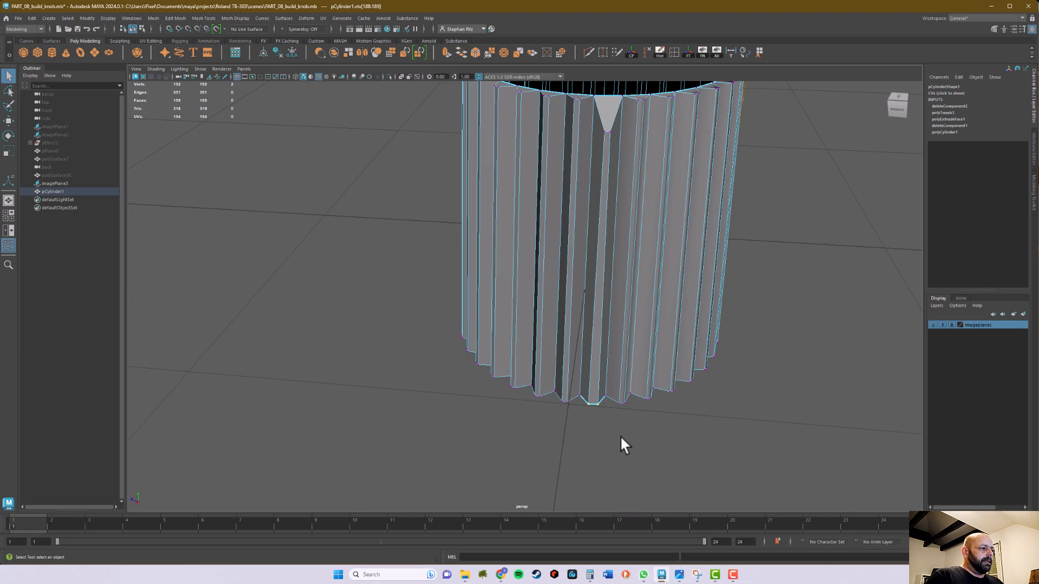
pyautogui.moveTo(615, 340); pyautogui.dragTo(650, 321, button='right')
pyautogui.keyDown('alt'); pyautogui.moveTo(668, 447); pyautogui.dragTo(663, 425); pyautogui.keyUp('alt')
pyautogui.scroll(-3, 600, 285)
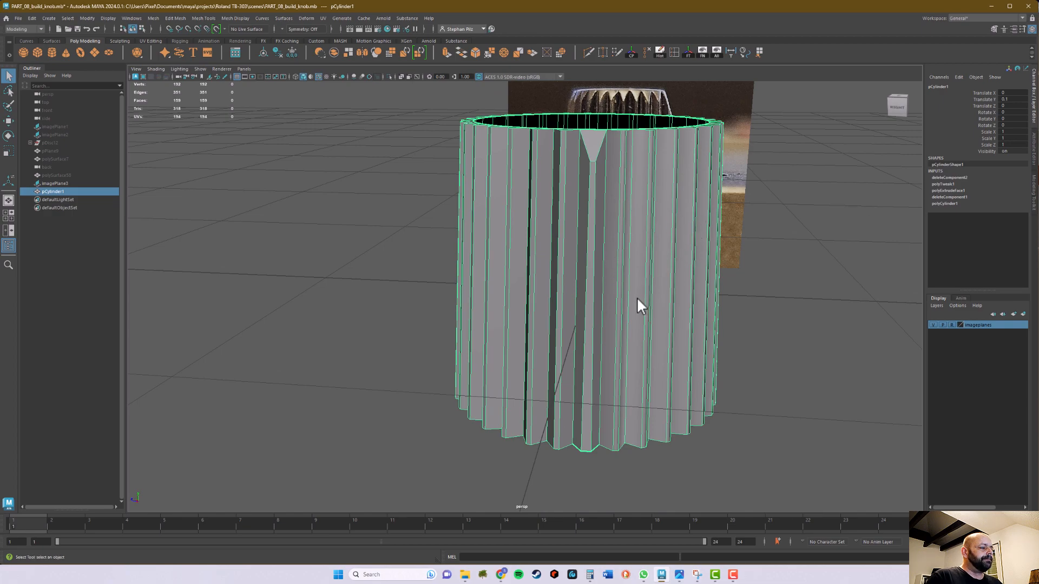
# Frame the cylinder in a maximized top view and activate the Rotate tool with a smaller manipulator
pyautogui.press('space')
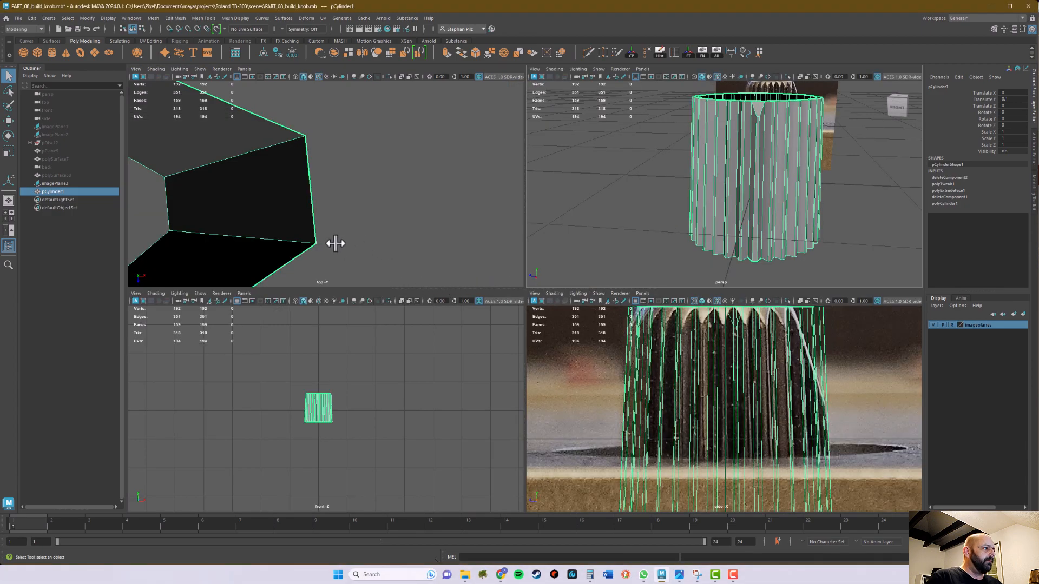
pyautogui.press('f')
pyautogui.press('space')
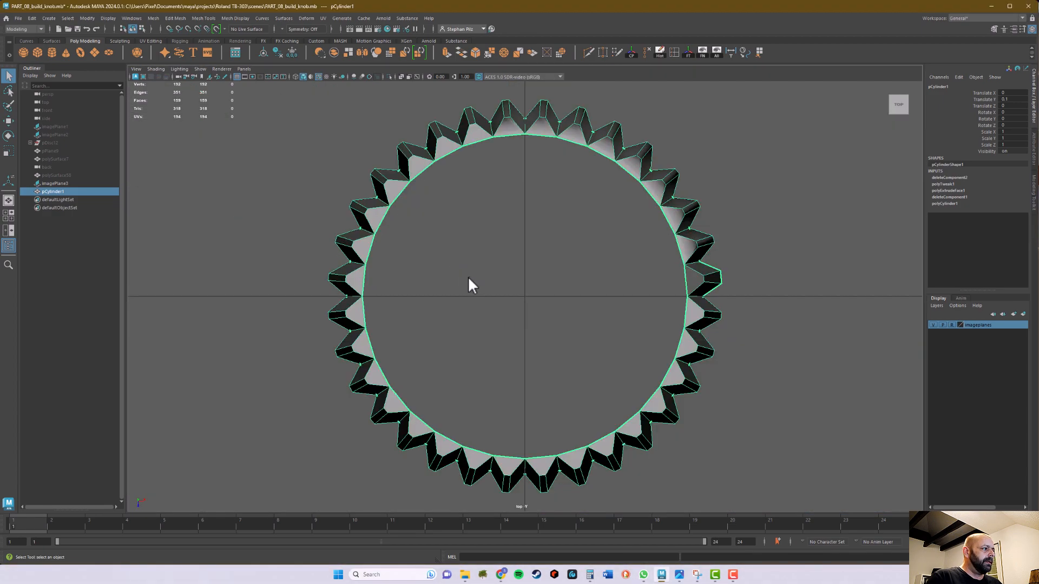
pyautogui.keyDown('alt'); pyautogui.moveTo(577, 340); pyautogui.dragTo(511, 334, button='middle'); pyautogui.keyUp('alt')
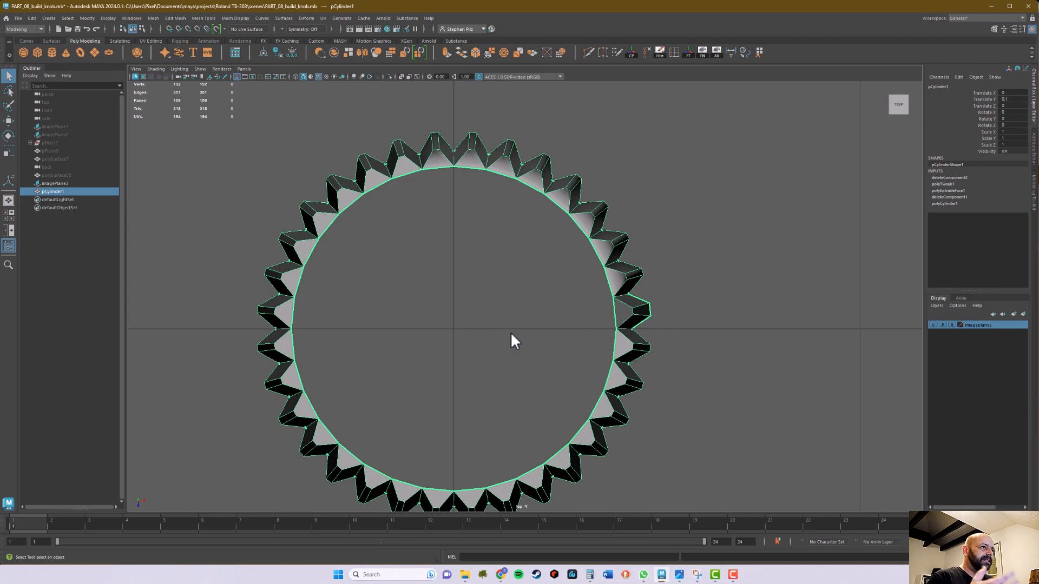
pyautogui.press('e')
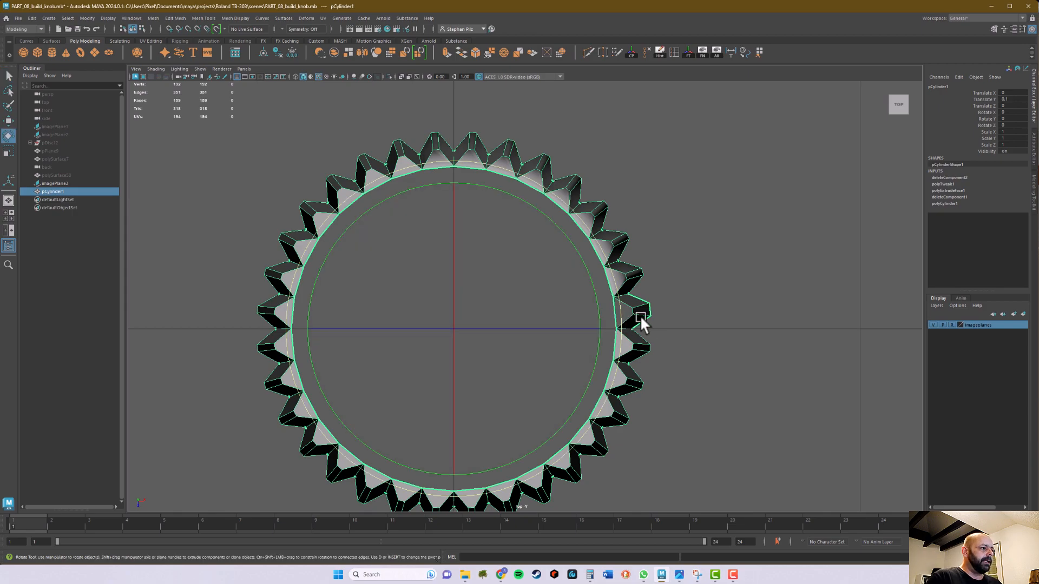
pyautogui.press('-')
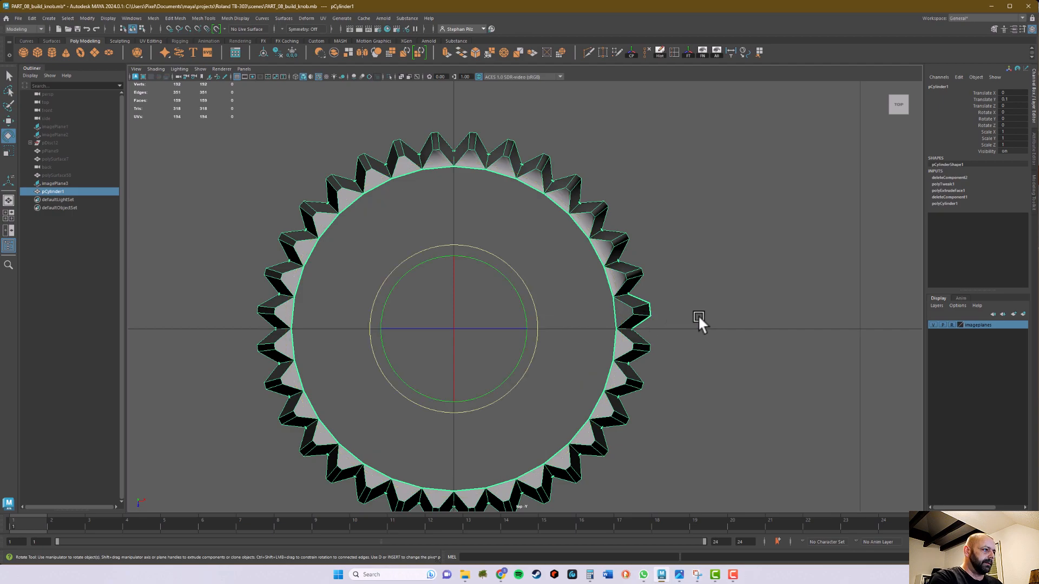
# Examine the shaped tooth's angular position relative to the central axis and the spacing of the teeth in the top view
pyautogui.keyDown('alt'); pyautogui.moveTo(717, 317); pyautogui.dragTo(735, 264, button='middle'); pyautogui.keyUp('alt')
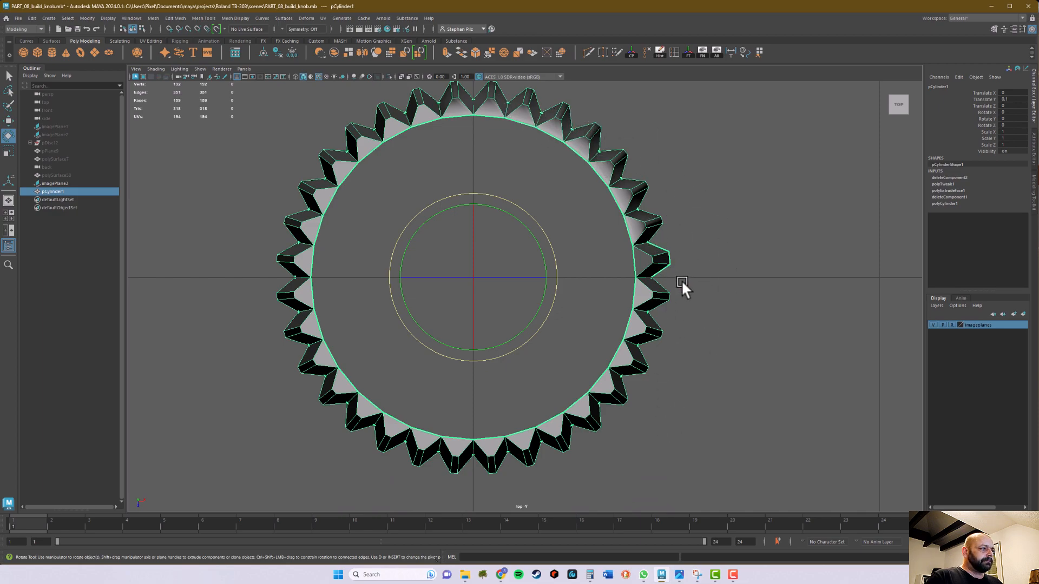
pyautogui.scroll(3, 652, 319)
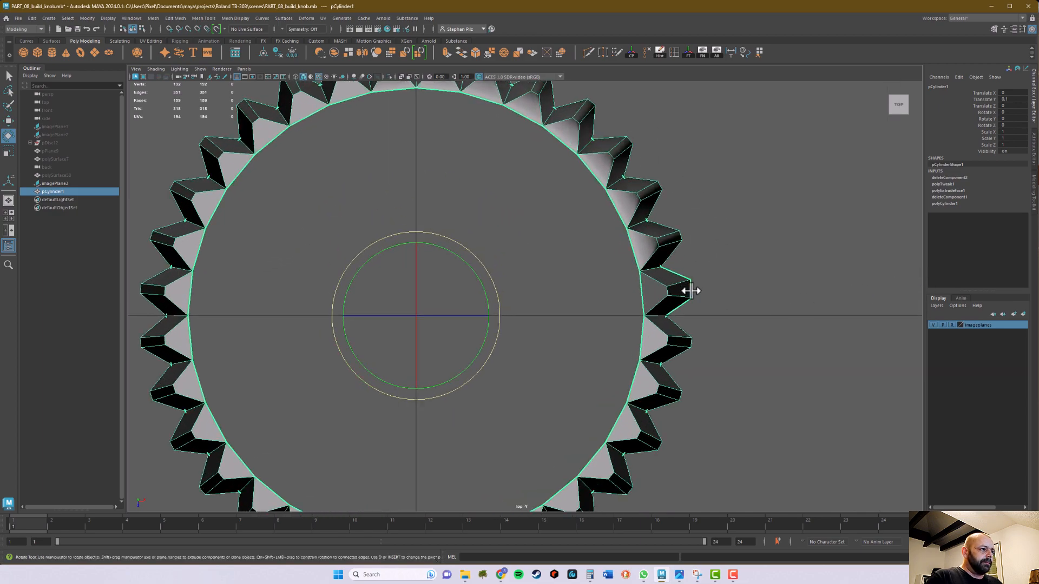
pyautogui.scroll(3, 690, 291)
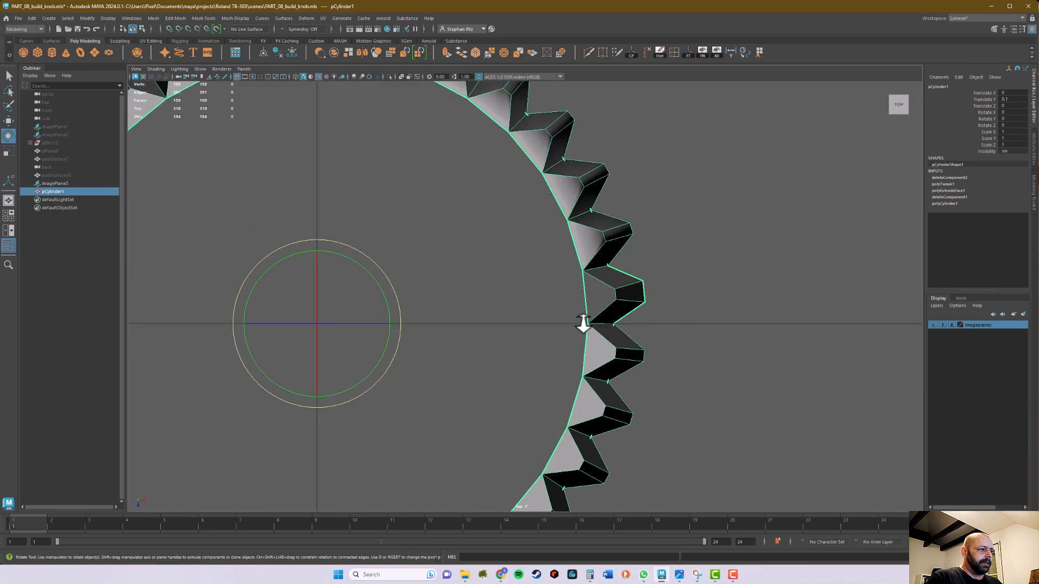
pyautogui.scroll(-5, 696, 327)
pyautogui.scroll(3, 725, 378)
pyautogui.keyDown('alt'); pyautogui.moveTo(696, 360); pyautogui.dragTo(796, 361, button='middle'); pyautogui.keyUp('alt')
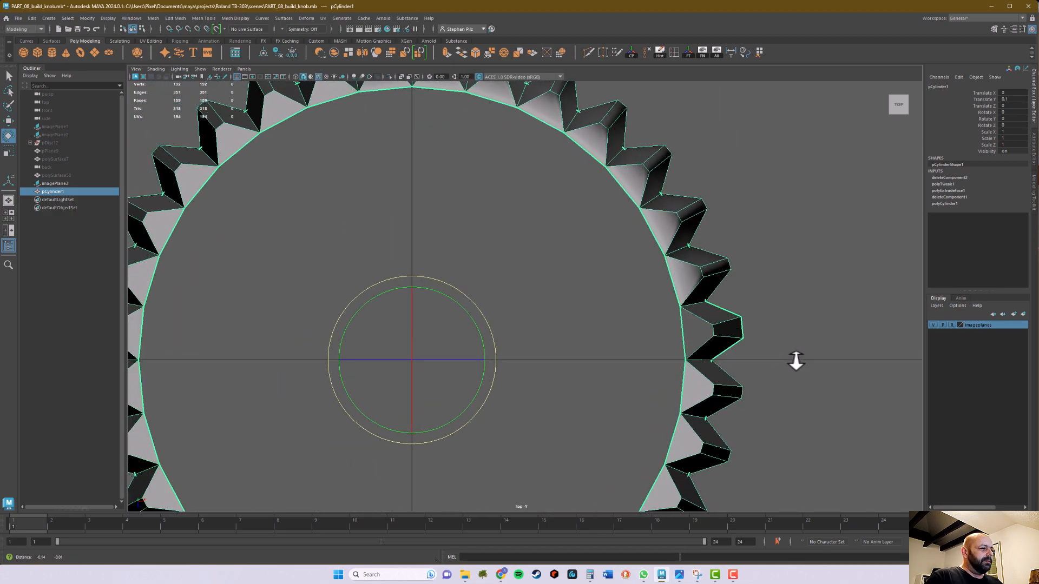
pyautogui.scroll(-4, 790, 371)
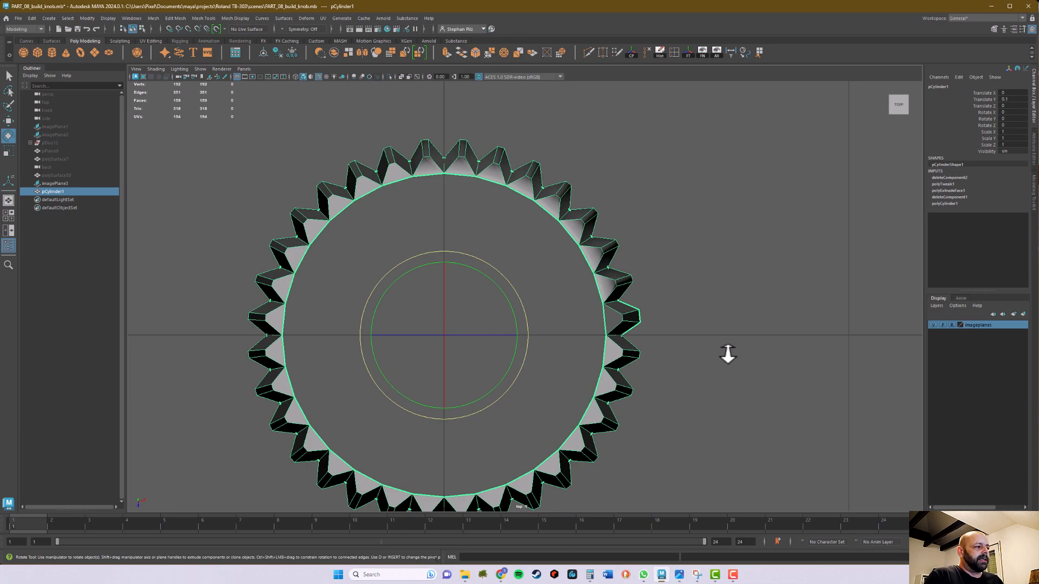
pyautogui.keyDown('alt'); pyautogui.moveTo(685, 318); pyautogui.dragTo(689, 327, button='middle'); pyautogui.keyUp('alt')
pyautogui.keyDown('alt'); pyautogui.moveTo(689, 327); pyautogui.dragTo(807, 329, button='right'); pyautogui.keyUp('alt')
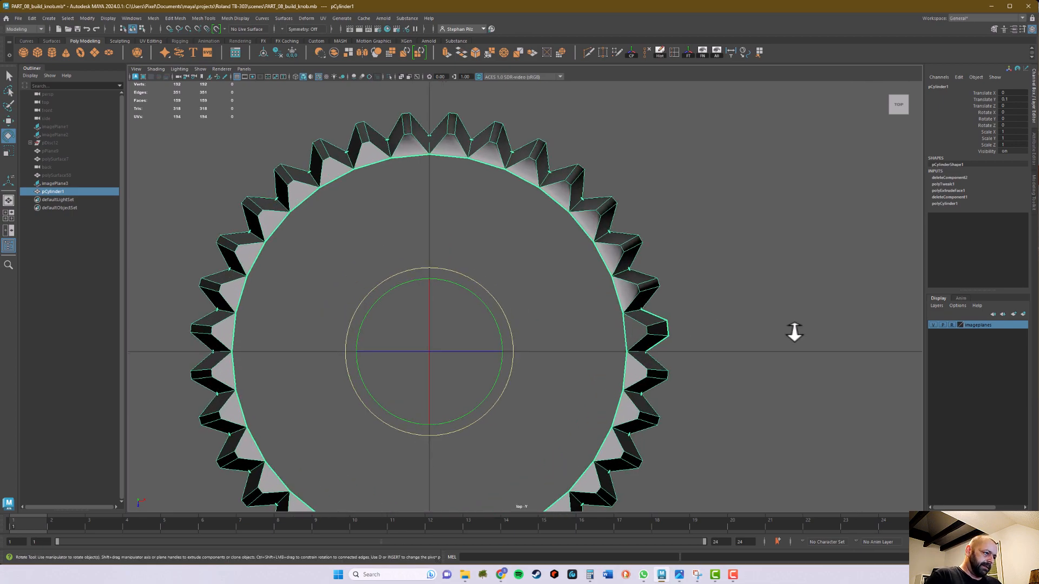
pyautogui.keyDown('alt'); pyautogui.moveTo(734, 338); pyautogui.dragTo(837, 317, button='right'); pyautogui.keyUp('alt')
pyautogui.keyDown('alt'); pyautogui.moveTo(743, 328); pyautogui.dragTo(728, 290, button='middle'); pyautogui.keyUp('alt')
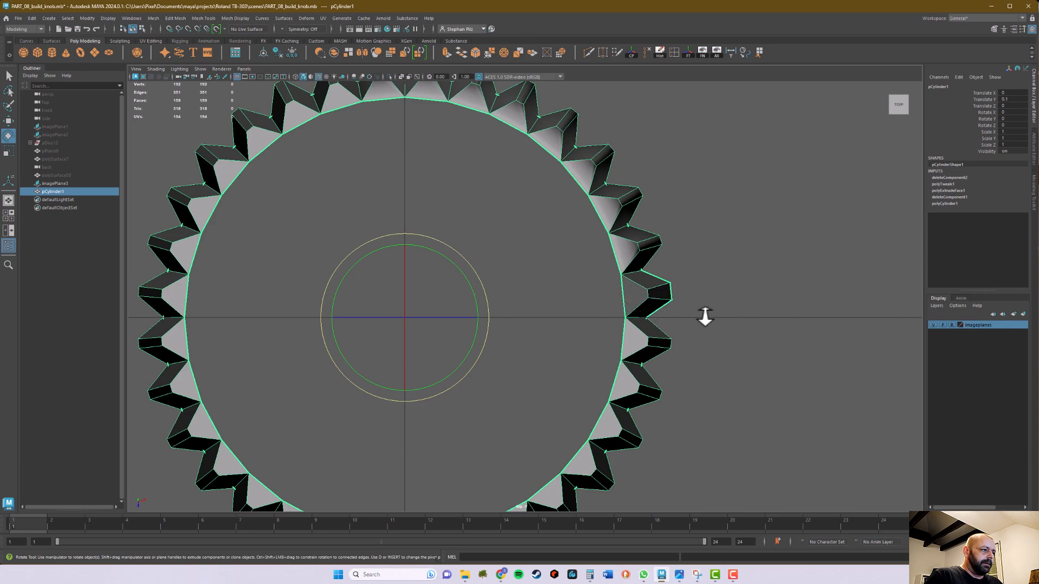
pyautogui.keyDown('alt'); pyautogui.moveTo(730, 326); pyautogui.dragTo(740, 296, button='middle'); pyautogui.keyUp('alt')
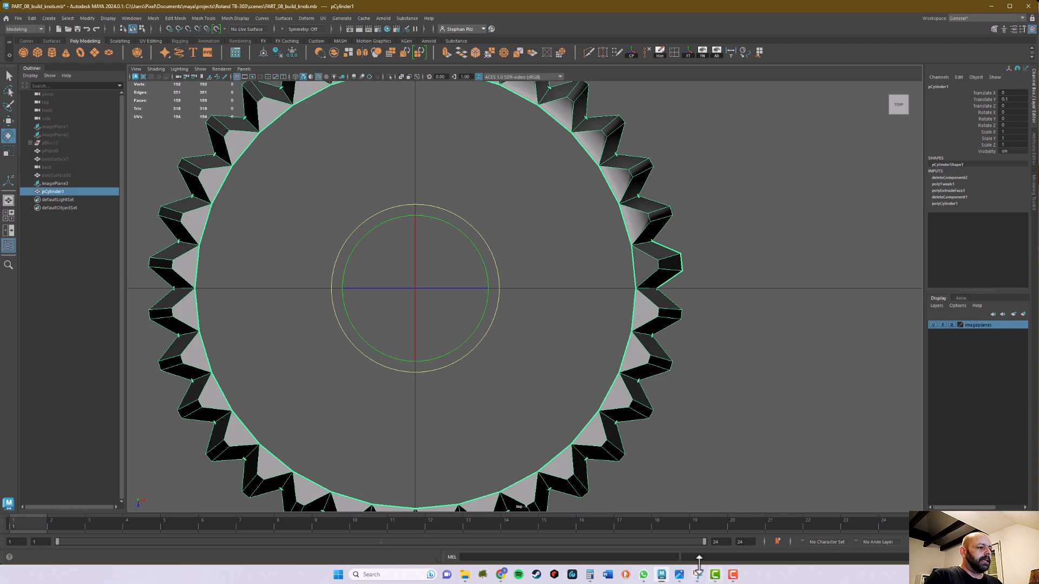
pyautogui.scroll(-5, 786, 298)
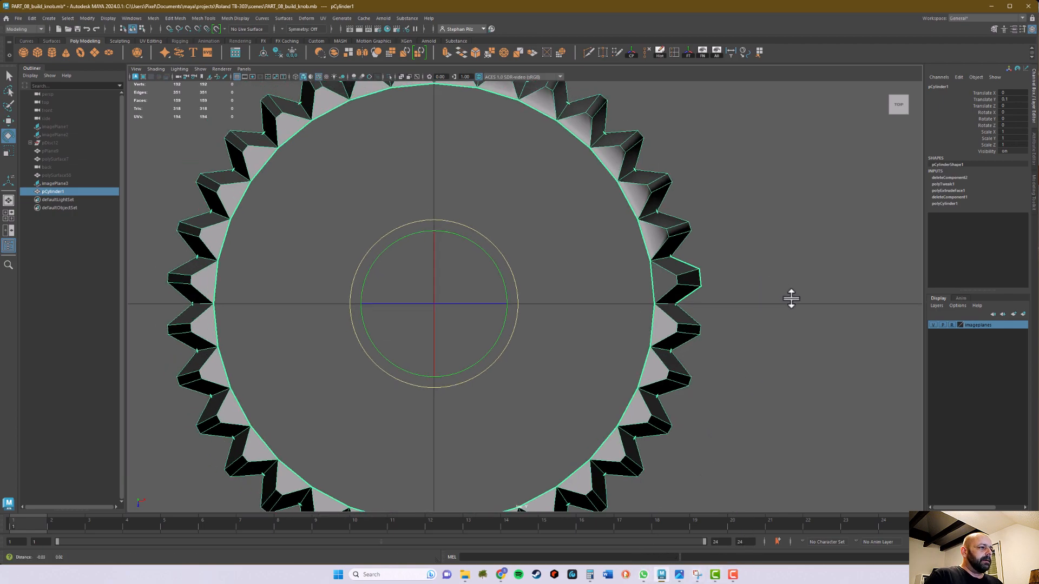
pyautogui.scroll(2, 786, 299)
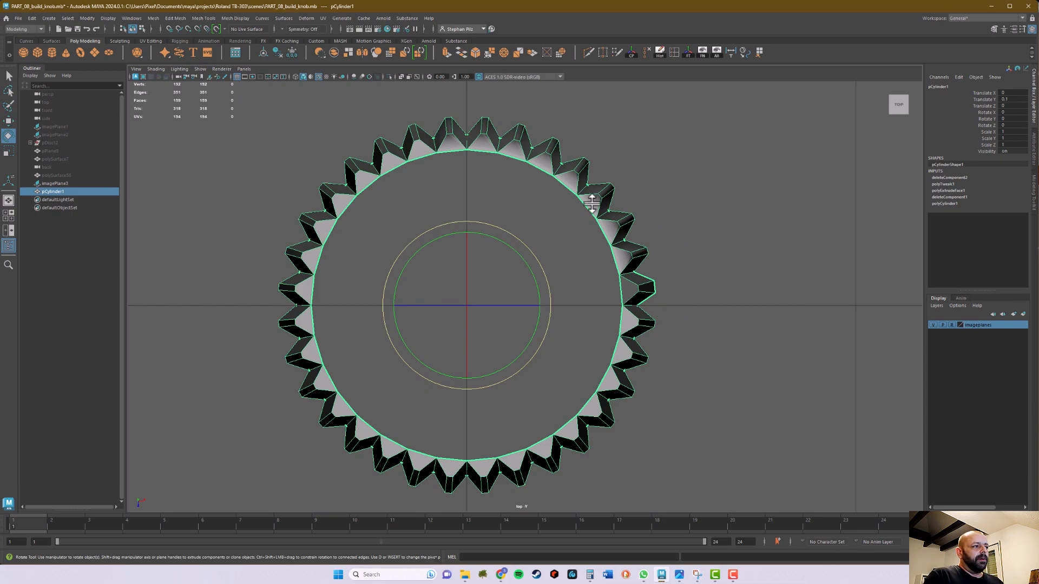
# Switch to Calculator and divide 360 by 32 to get the angle between teeth
pyautogui.moveTo(589, 576)
pyautogui.click(599, 535)
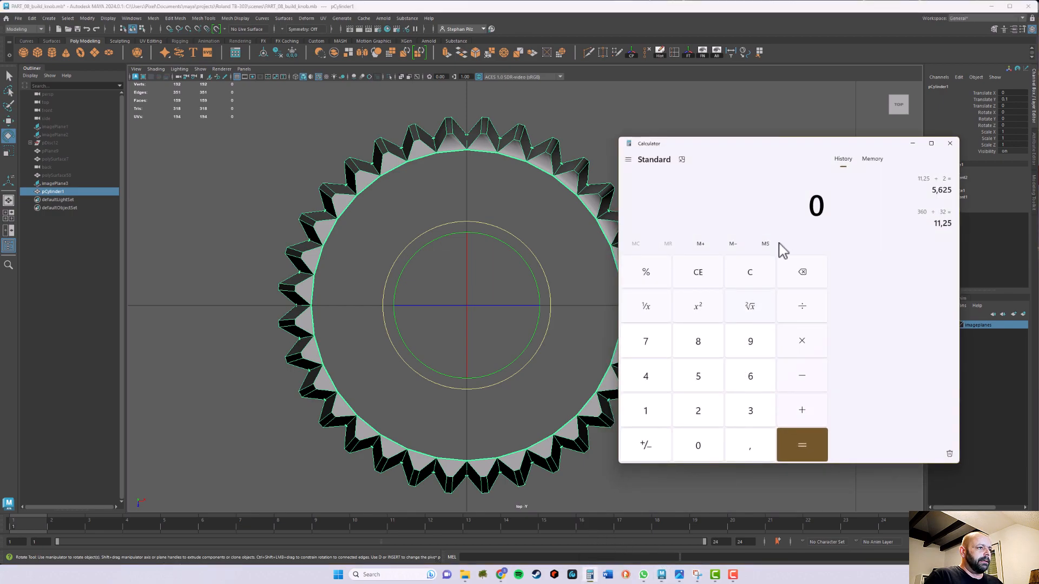
pyautogui.click(748, 417)
pyautogui.click(757, 389)
pyautogui.click(705, 454)
pyautogui.click(802, 307)
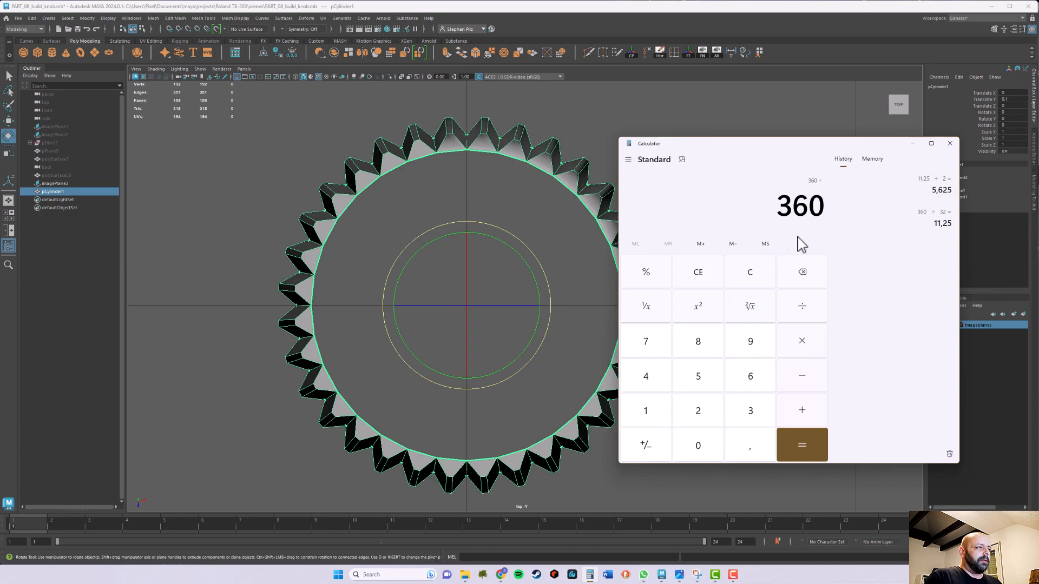
pyautogui.click(749, 415)
pyautogui.click(699, 415)
pyautogui.click(802, 445)
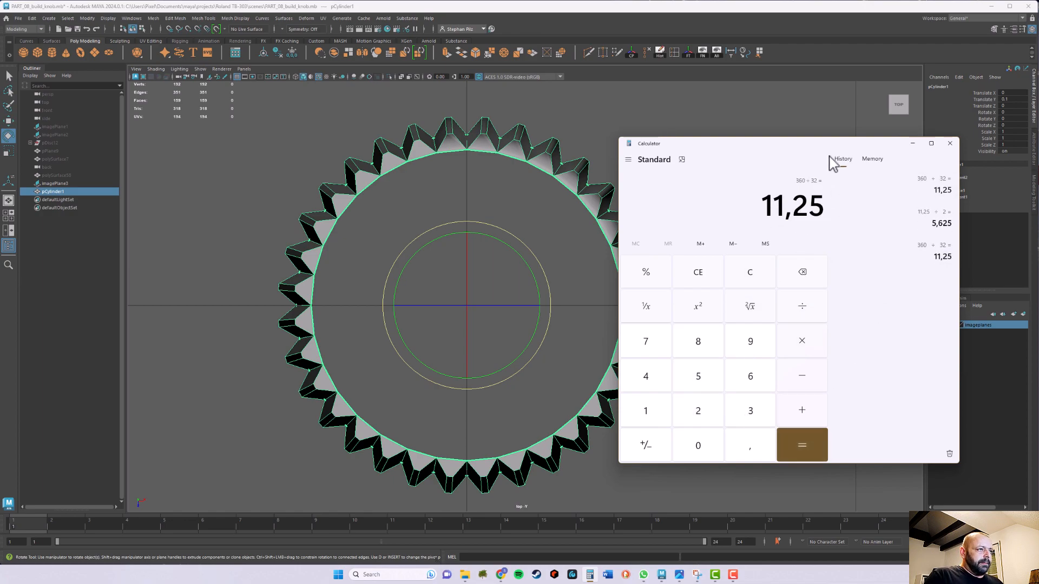
# Back in Maya, try the cylinder's Rotate Y at 11.25 and reset it to 0
pyautogui.moveTo(817, 153); pyautogui.dragTo(888, 63)
pyautogui.keyDown('alt'); pyautogui.moveTo(655, 233); pyautogui.dragTo(616, 244, button='middle'); pyautogui.keyUp('alt')
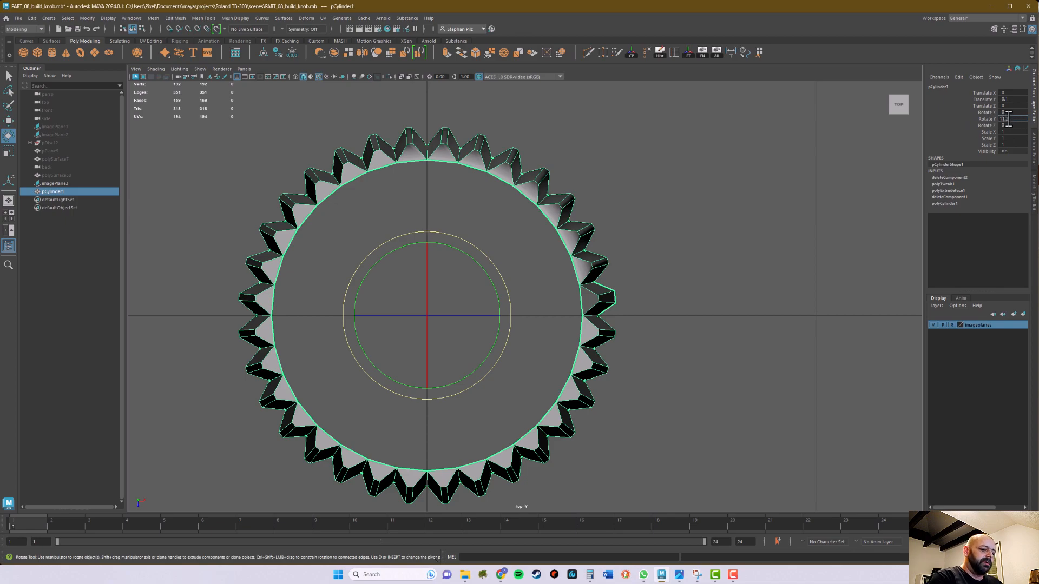
pyautogui.press('Return')
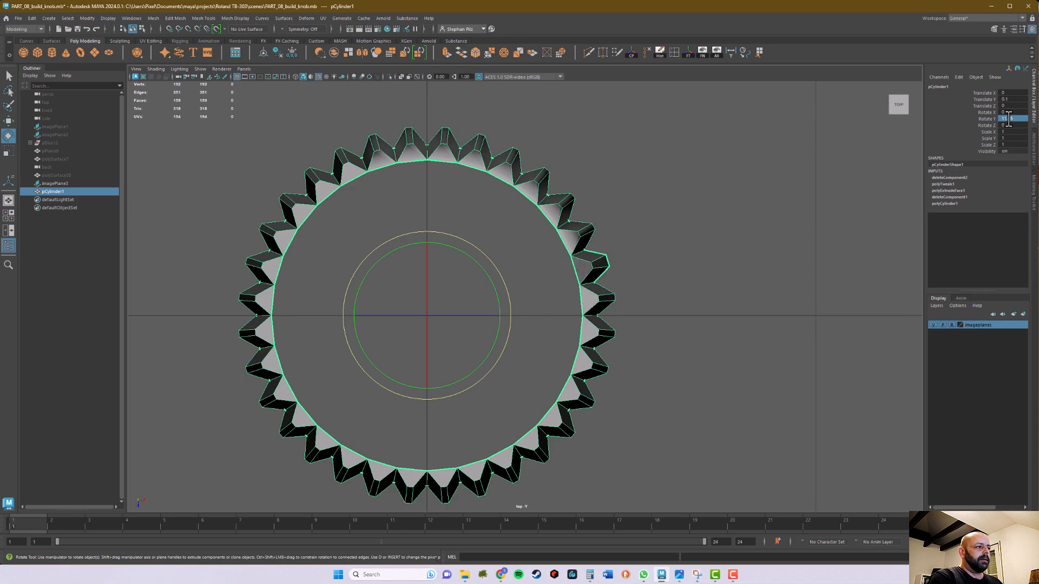
pyautogui.scroll(3, 696, 258)
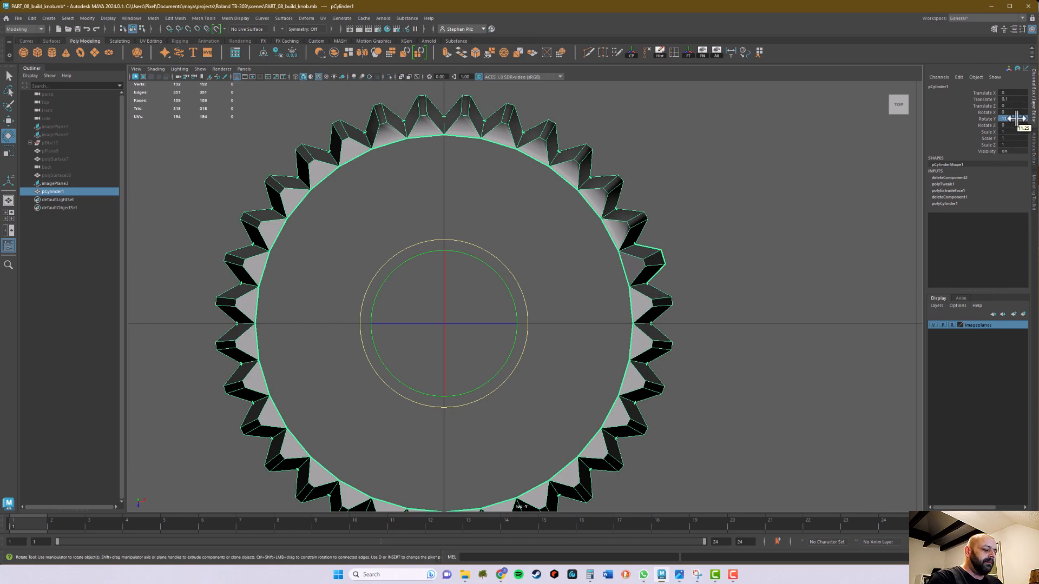
pyautogui.press('1')
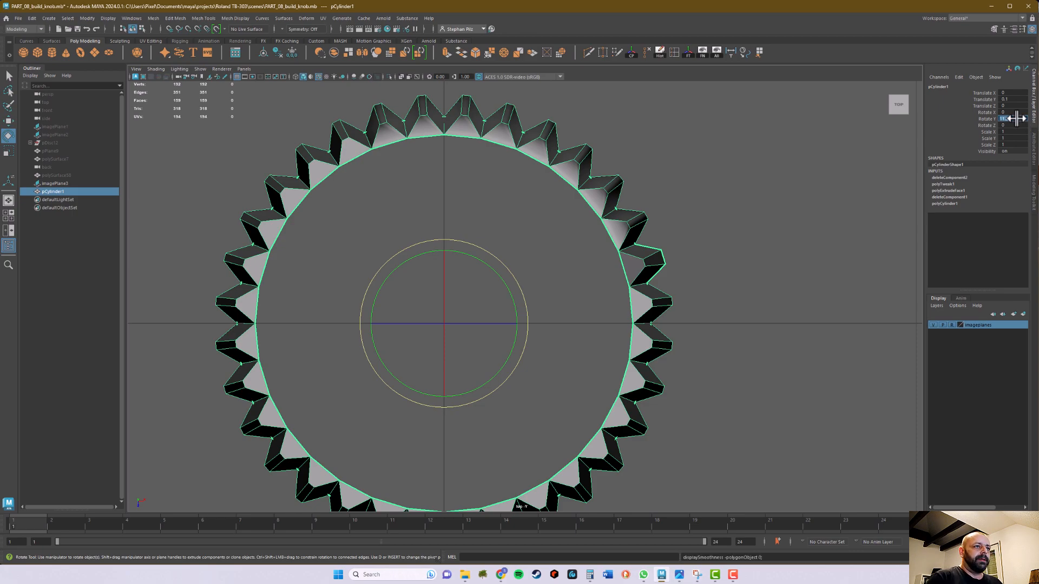
pyautogui.press('Return')
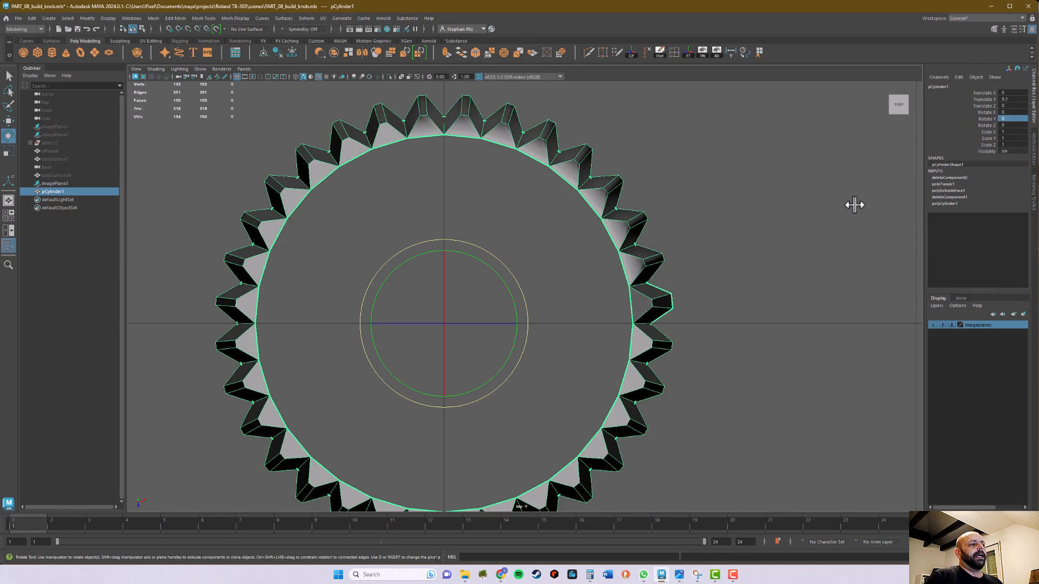
# Return to Calculator and divide the 11.25 angle by 2
pyautogui.keyDown('alt'); pyautogui.moveTo(836, 263); pyautogui.dragTo(829, 252, button='middle'); pyautogui.keyUp('alt')
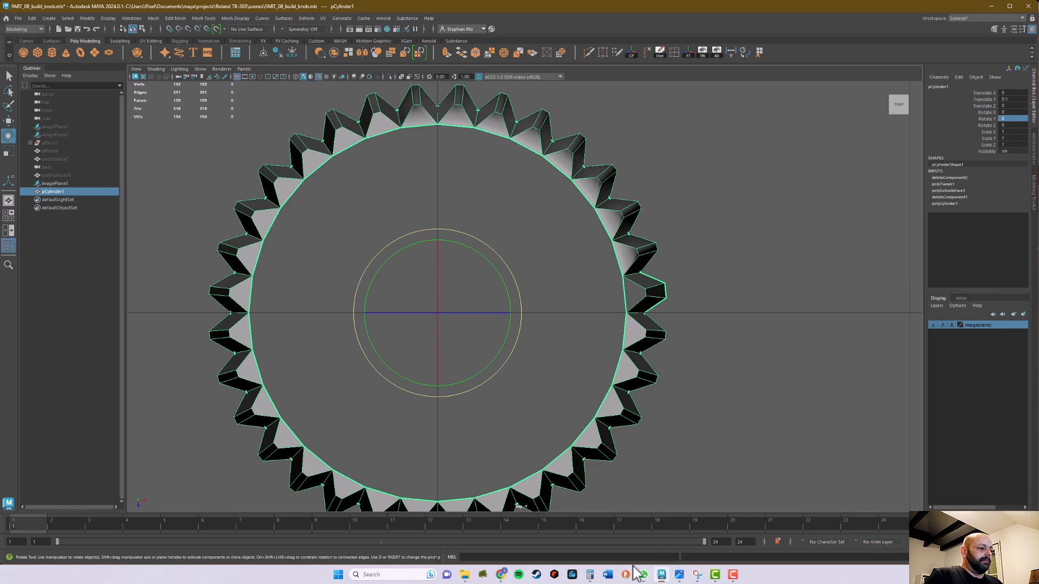
pyautogui.click(589, 575)
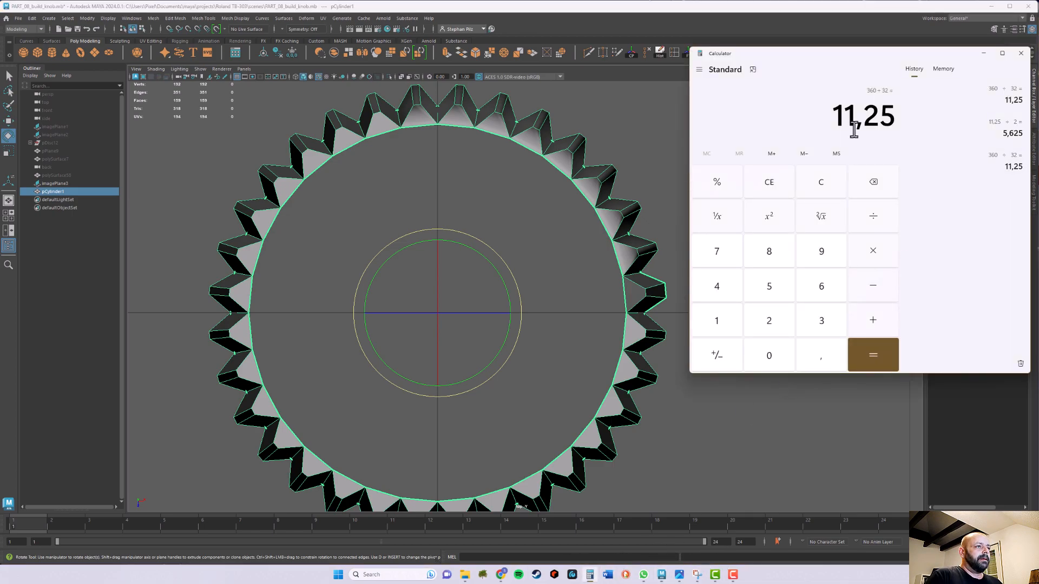
pyautogui.click(874, 219)
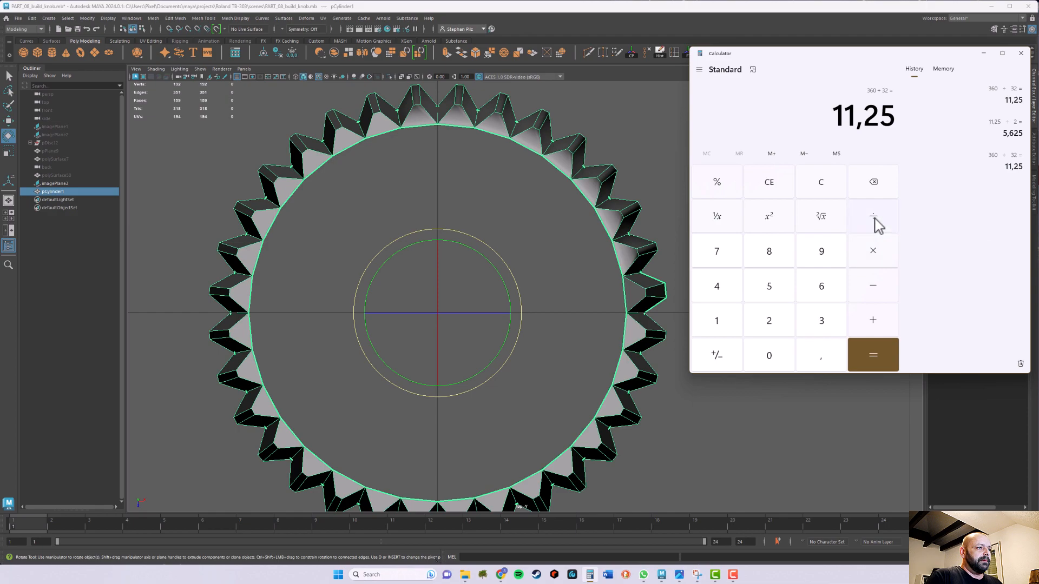
pyautogui.click(768, 323)
pyautogui.click(878, 354)
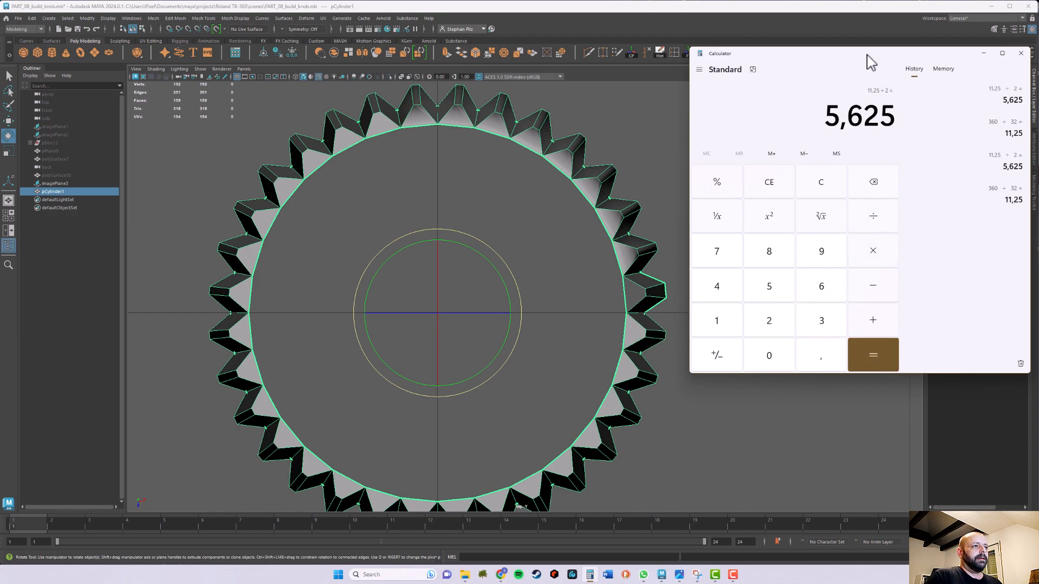
# Put the calculator away and set the cylinder's Rotate Y to -5.625 in Maya
pyautogui.moveTo(867, 54); pyautogui.dragTo(256, 138)
pyautogui.click(373, 136)
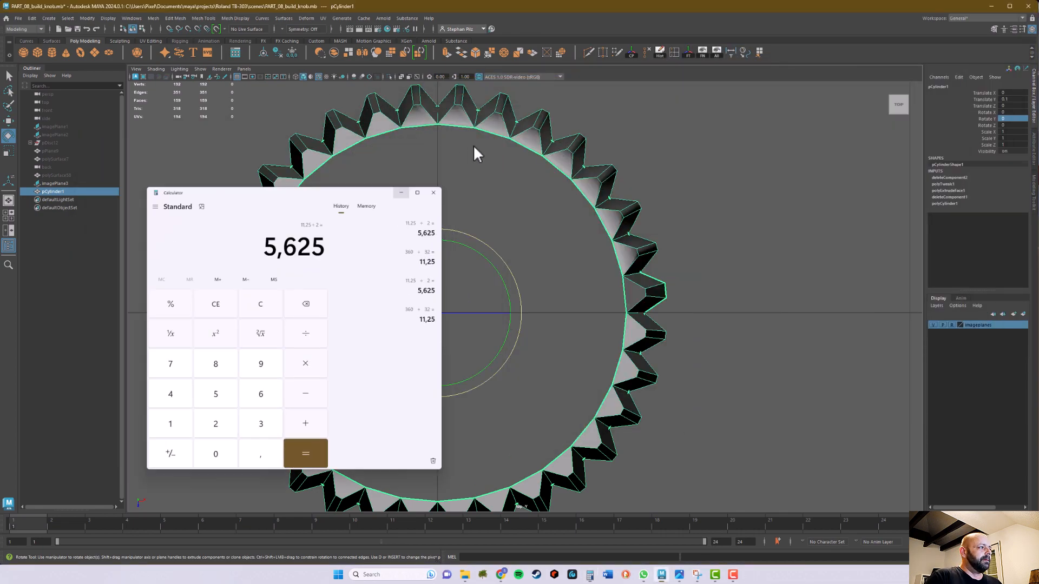
pyautogui.click(1013, 119)
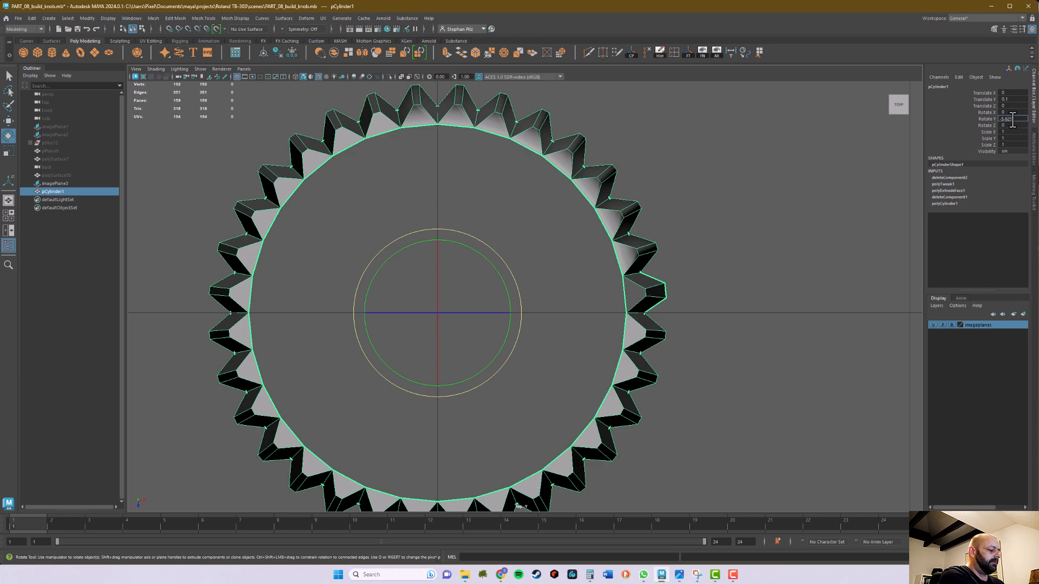
pyautogui.write('-5.625')
pyautogui.press('Return')
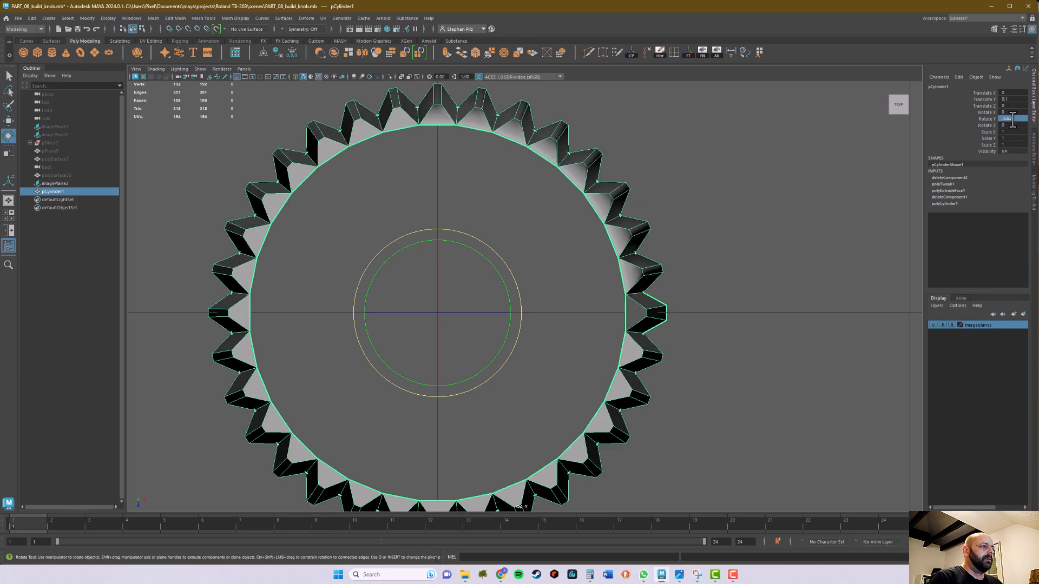
# Inspect in the top view how the shaped tooth is centred on the horizontal grid axis
pyautogui.keyDown('alt'); pyautogui.moveTo(680, 335); pyautogui.dragTo(963, 344, button='right'); pyautogui.keyUp('alt')
pyautogui.keyDown('alt'); pyautogui.moveTo(737, 352); pyautogui.dragTo(620, 345, button='middle'); pyautogui.keyUp('alt')
pyautogui.keyDown('alt'); pyautogui.moveTo(595, 353); pyautogui.dragTo(756, 343, button='right'); pyautogui.keyUp('alt')
pyautogui.keyDown('alt'); pyautogui.moveTo(756, 343); pyautogui.dragTo(675, 343, button='middle'); pyautogui.keyUp('alt')
pyautogui.keyDown('alt'); pyautogui.moveTo(675, 343); pyautogui.dragTo(686, 343, button='right'); pyautogui.keyUp('alt')
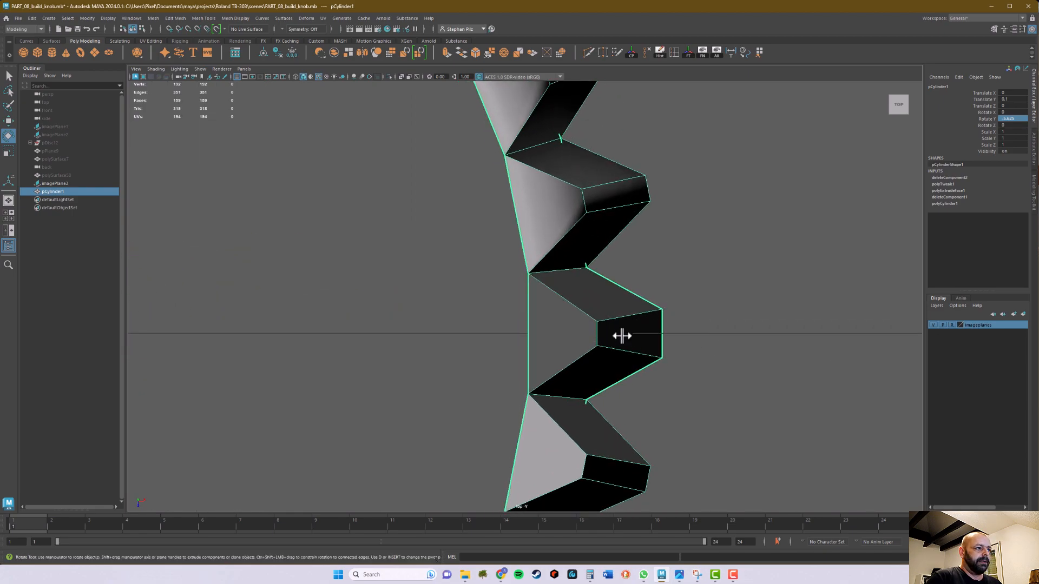
pyautogui.scroll(-10, 764, 348)
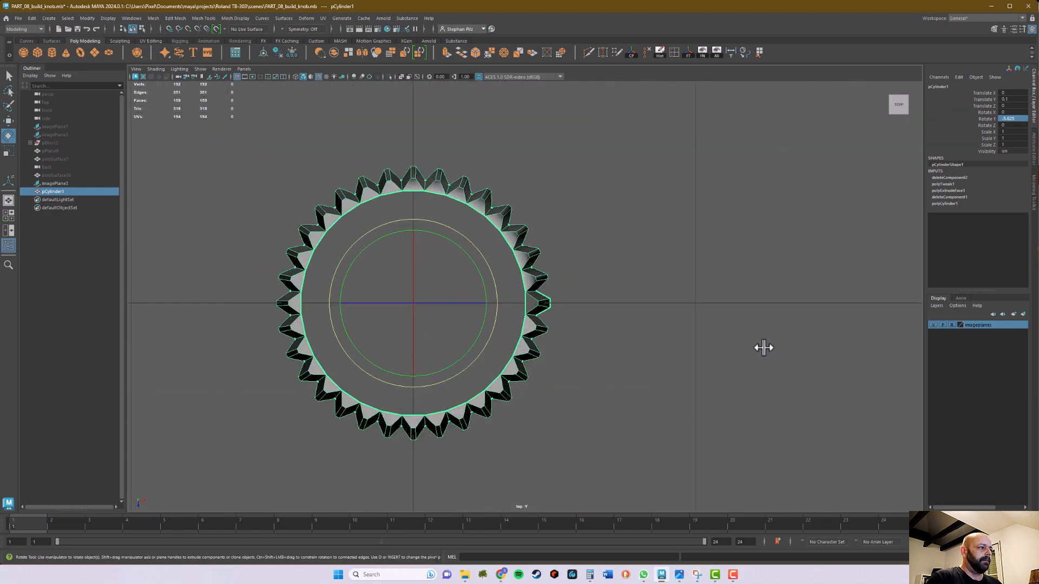
pyautogui.keyDown('alt'); pyautogui.moveTo(591, 306); pyautogui.dragTo(626, 310, button='middle'); pyautogui.keyUp('alt')
pyautogui.keyDown('alt'); pyautogui.moveTo(626, 310); pyautogui.dragTo(911, 299, button='right'); pyautogui.keyUp('alt')
# Switch the cylinder to face selection and select the faces of the shaped tooth lying on the horizontal axis
pyautogui.moveTo(591, 312); pyautogui.dragTo(590, 325, button='right')
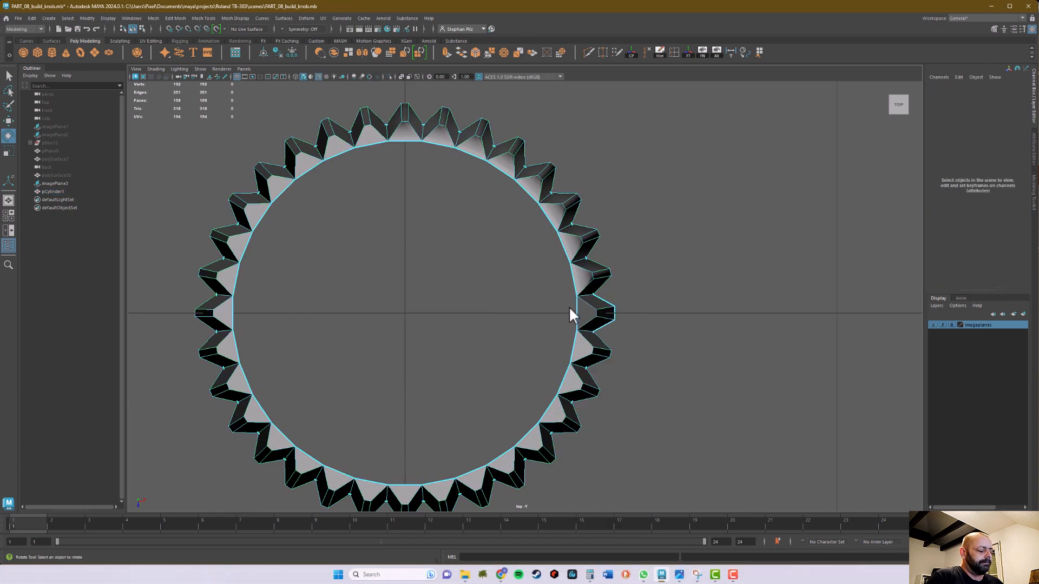
pyautogui.press('q')
pyautogui.moveTo(590, 307); pyautogui.dragTo(567, 317, button='right')
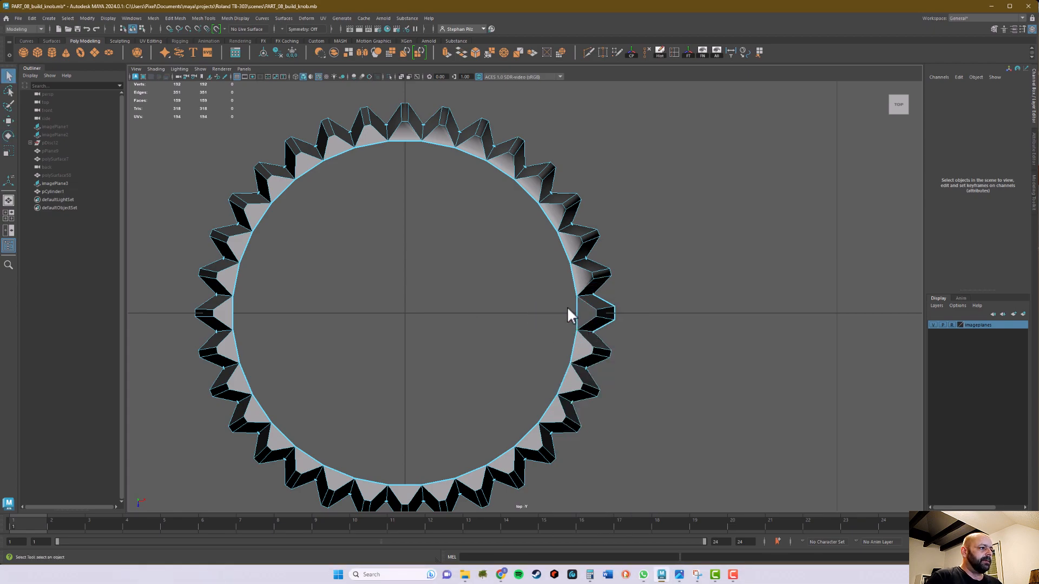
pyautogui.moveTo(614, 318); pyautogui.dragTo(621, 320)
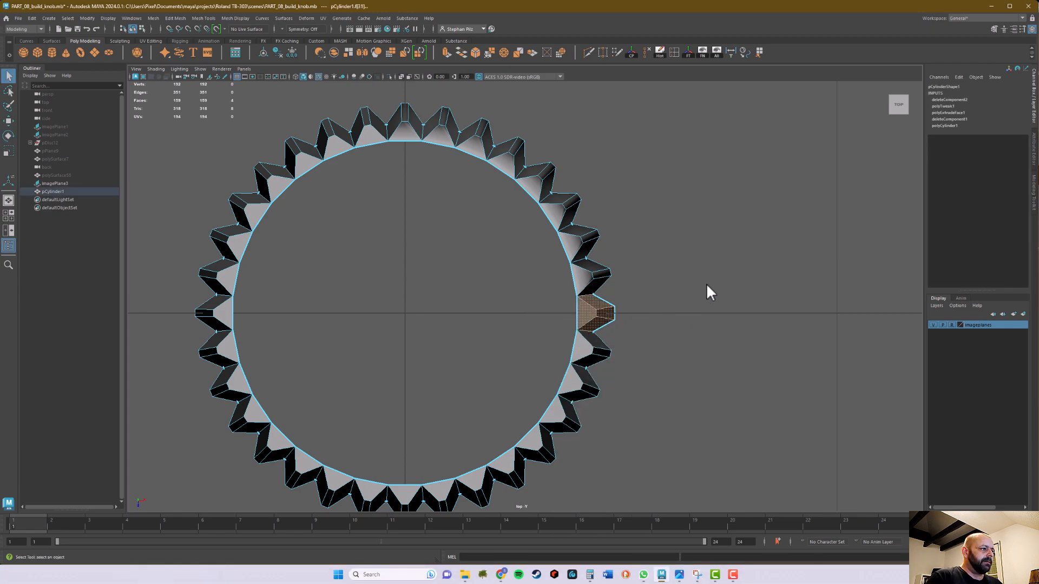
# Extract the selected tooth faces from the cylinder as a separate mesh and return to object selection
pyautogui.press('space')
pyautogui.press('space')
pyautogui.keyDown('alt'); pyautogui.moveTo(714, 265); pyautogui.dragTo(707, 383); pyautogui.keyUp('alt')
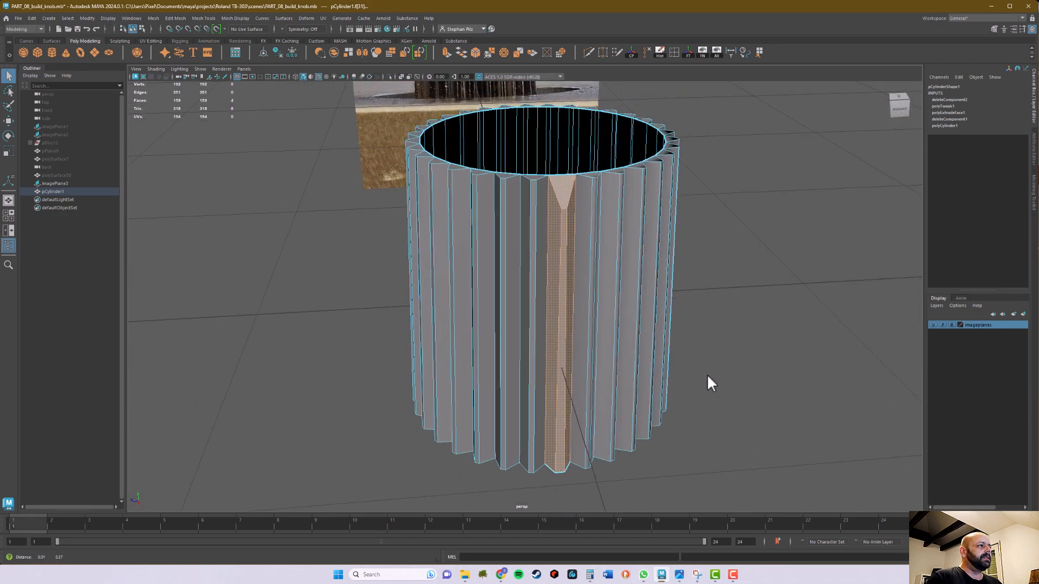
pyautogui.click(349, 52)
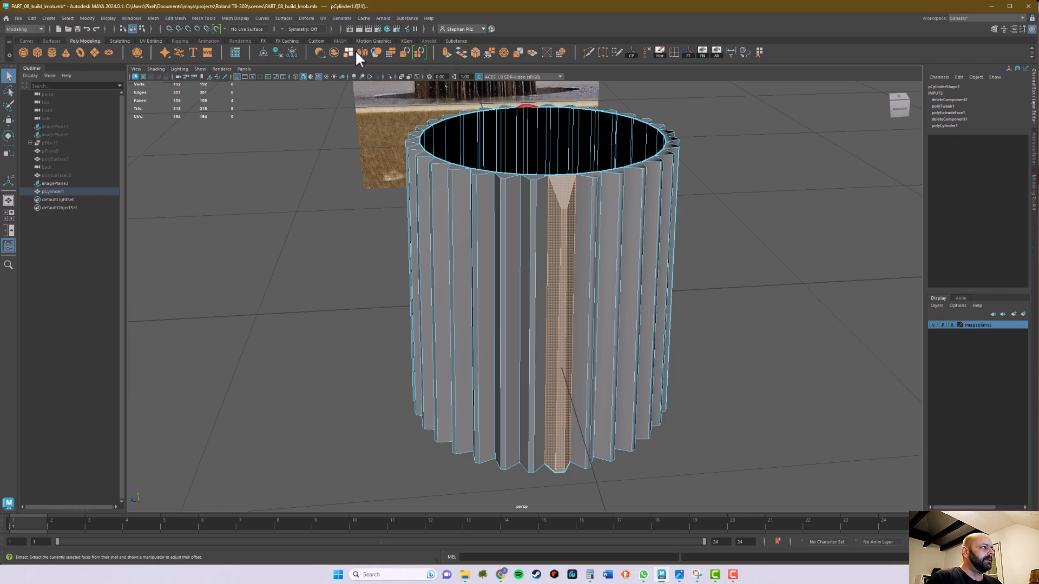
pyautogui.press('q')
pyautogui.keyDown('alt'); pyautogui.moveTo(712, 257); pyautogui.dragTo(714, 344); pyautogui.keyUp('alt')
pyautogui.rightClick(662, 249)
pyautogui.click(684, 240)
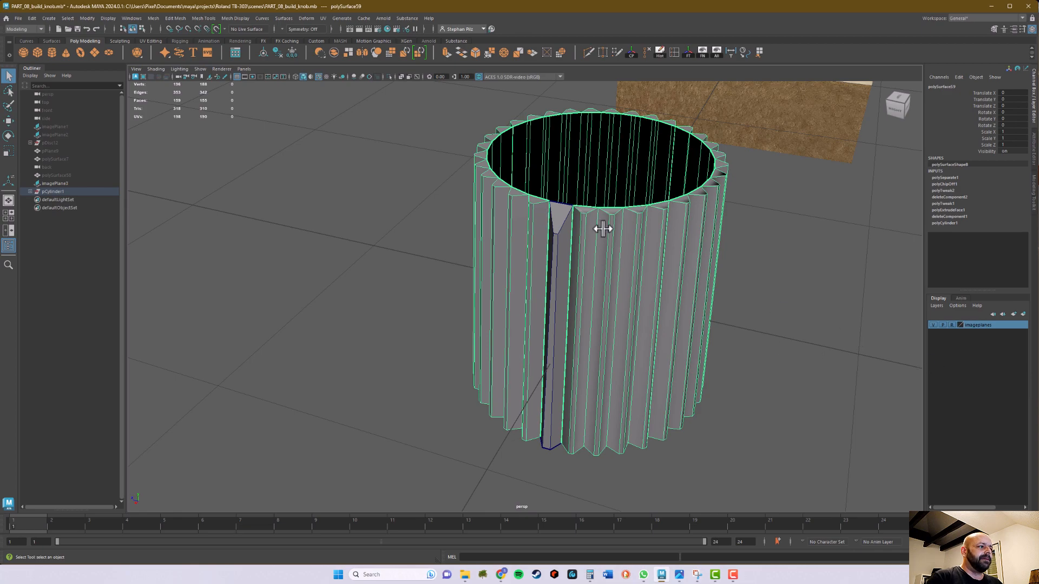
pyautogui.click(557, 225)
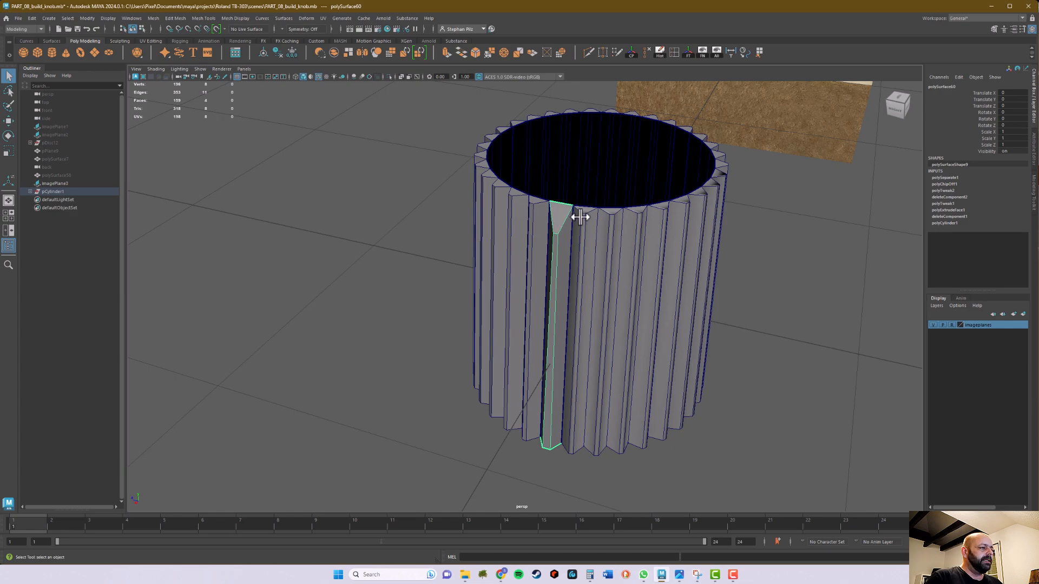
# Create a display layer from the remaining cylinder mesh and name it knob_temp
pyautogui.click(652, 215)
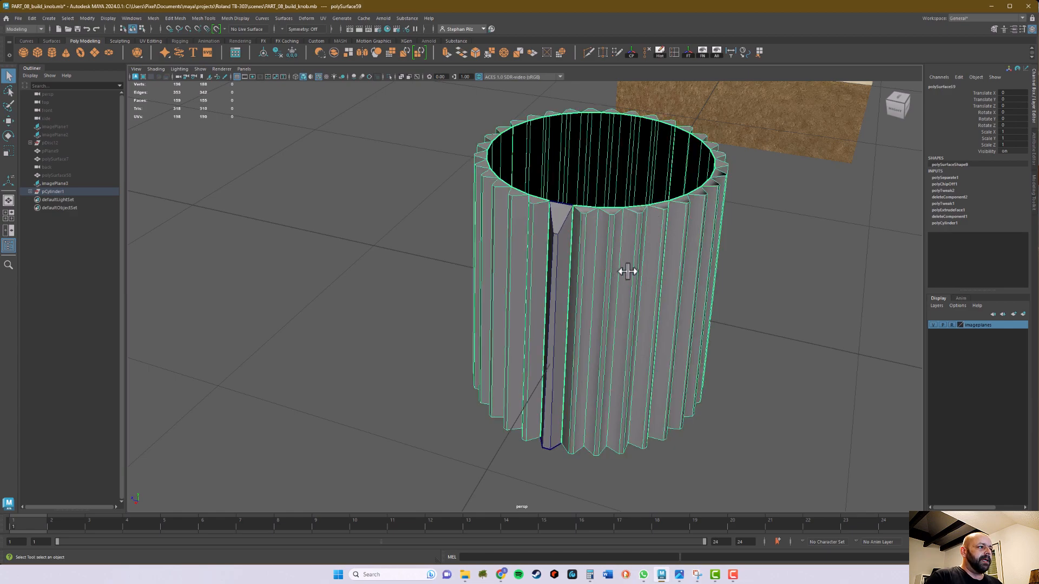
pyautogui.click(1024, 314)
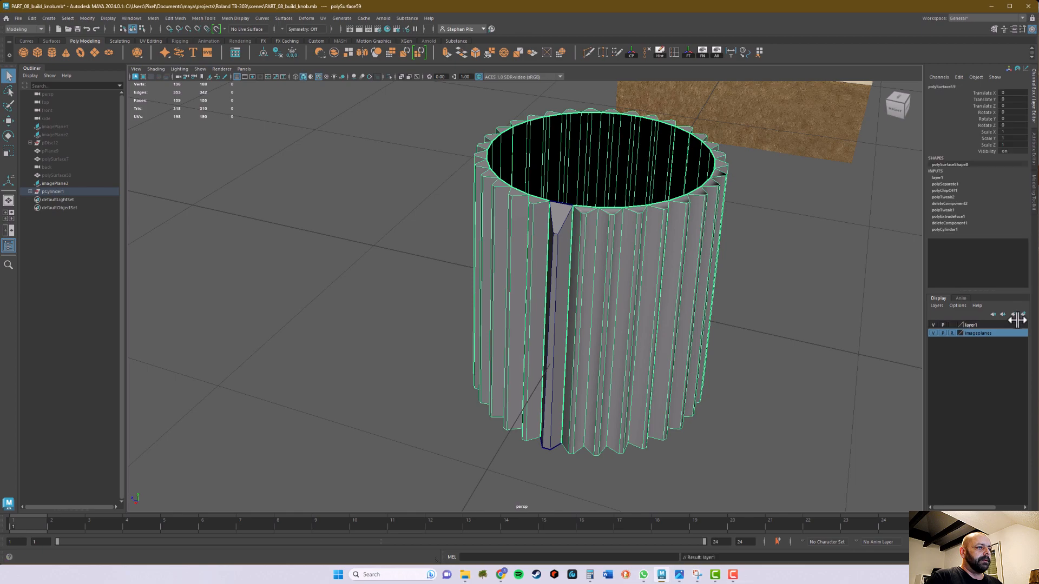
pyautogui.doubleClick(980, 323)
pyautogui.moveTo(669, 166); pyautogui.dragTo(652, 166)
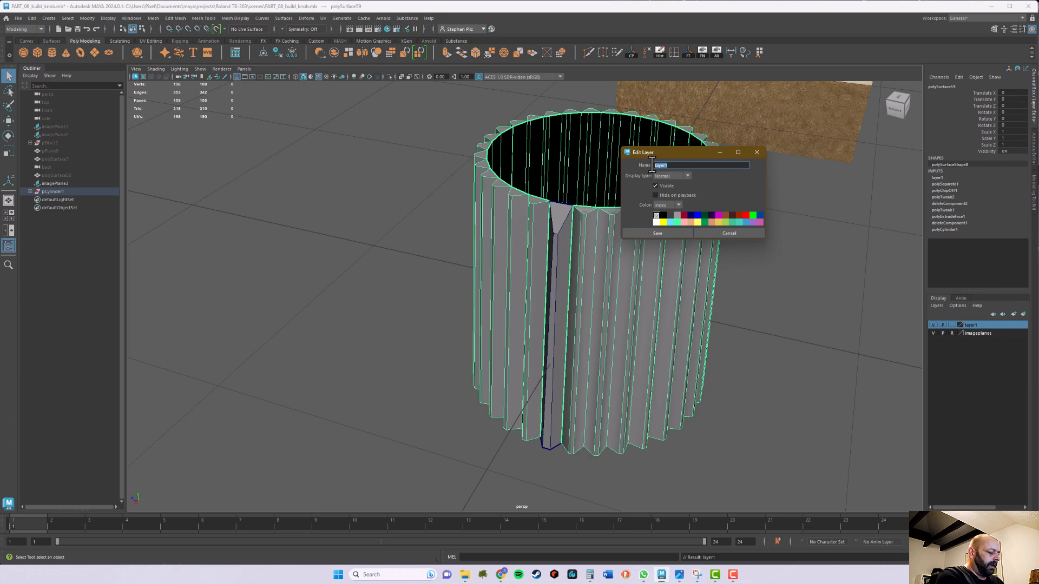
pyautogui.write('knob_temp')
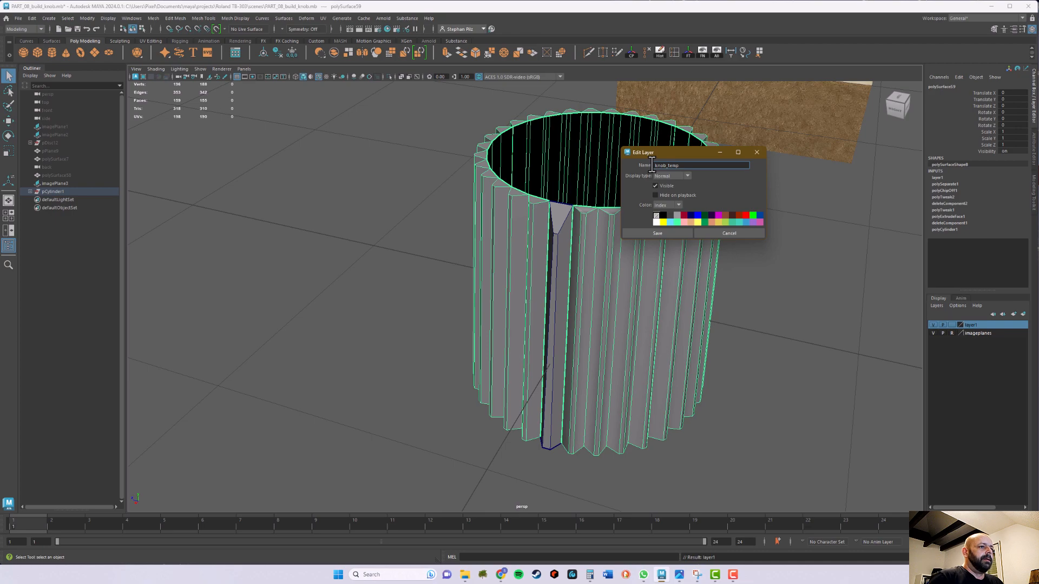
pyautogui.press('Return')
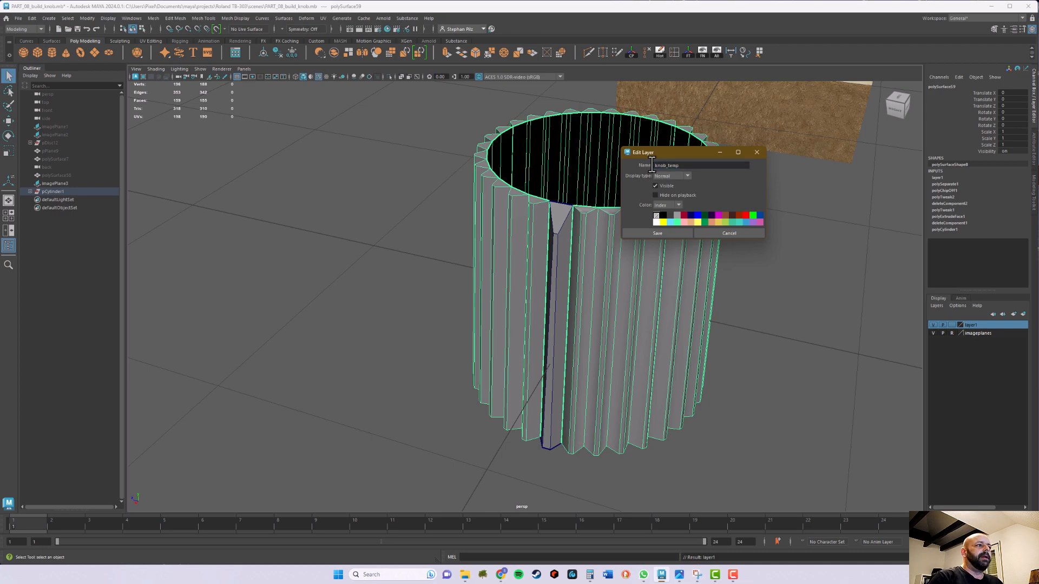
pyautogui.click(664, 234)
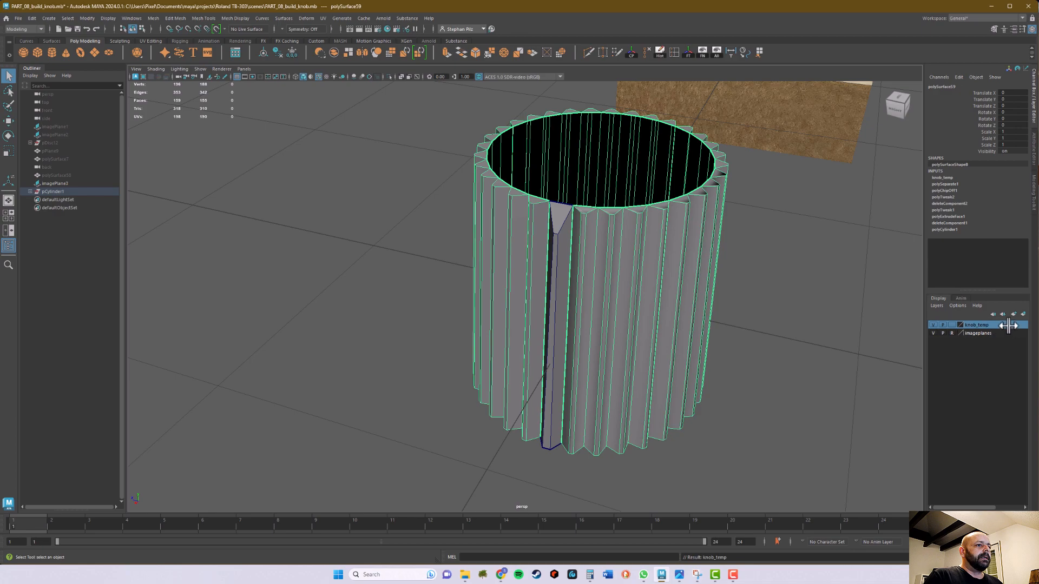
# Hide the knob_temp layer and select the single extracted tooth
pyautogui.click(933, 324)
pyautogui.click(784, 304)
pyautogui.keyDown('alt'); pyautogui.moveTo(784, 304); pyautogui.dragTo(671, 291); pyautogui.keyUp('alt')
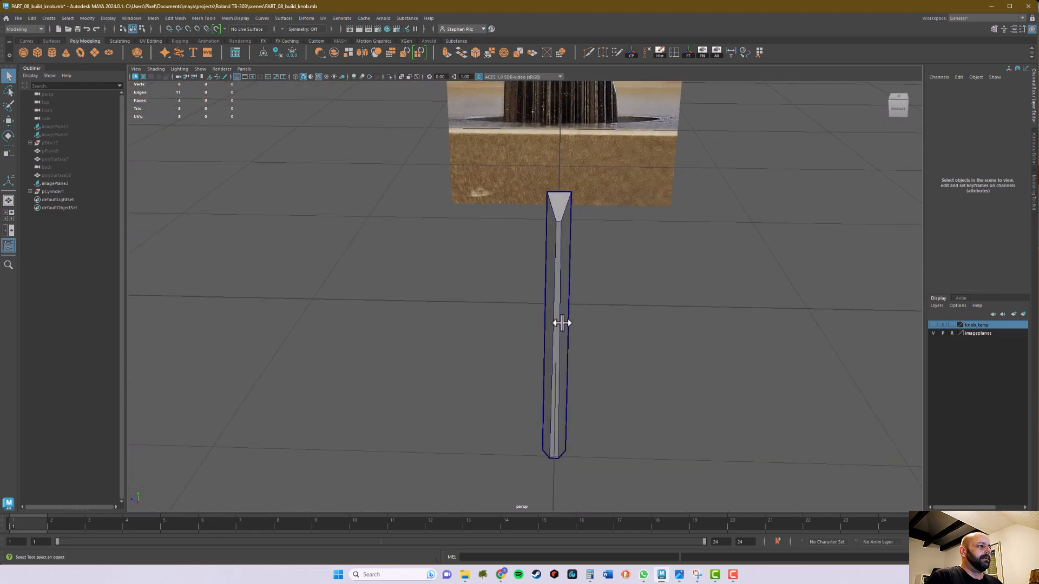
pyautogui.click(561, 323)
pyautogui.keyDown('alt'); pyautogui.moveTo(643, 346); pyautogui.dragTo(693, 348); pyautogui.keyUp('alt')
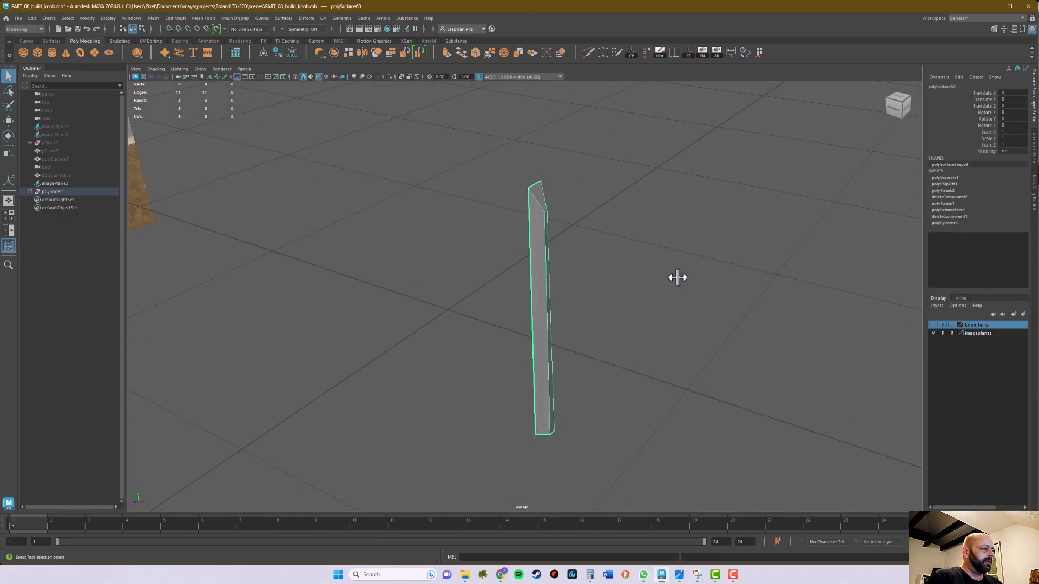
# Check the extracted tooth's pivot at the grid centre and delete the tooth's construction history
pyautogui.press('w')
pyautogui.keyDown('alt'); pyautogui.moveTo(677, 283); pyautogui.dragTo(496, 309); pyautogui.keyUp('alt')
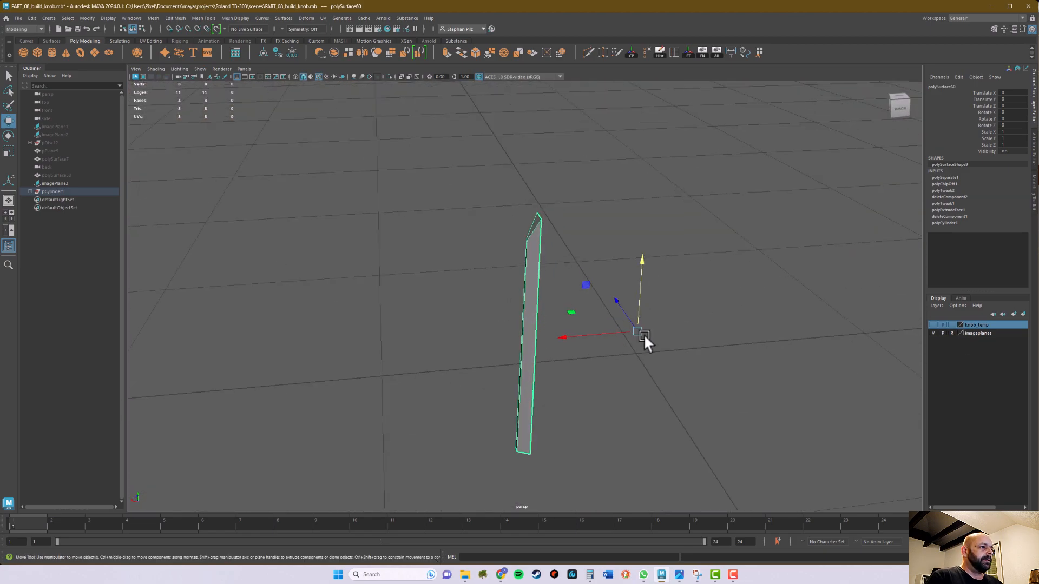
pyautogui.keyDown('alt'); pyautogui.moveTo(724, 330); pyautogui.dragTo(682, 358); pyautogui.keyUp('alt')
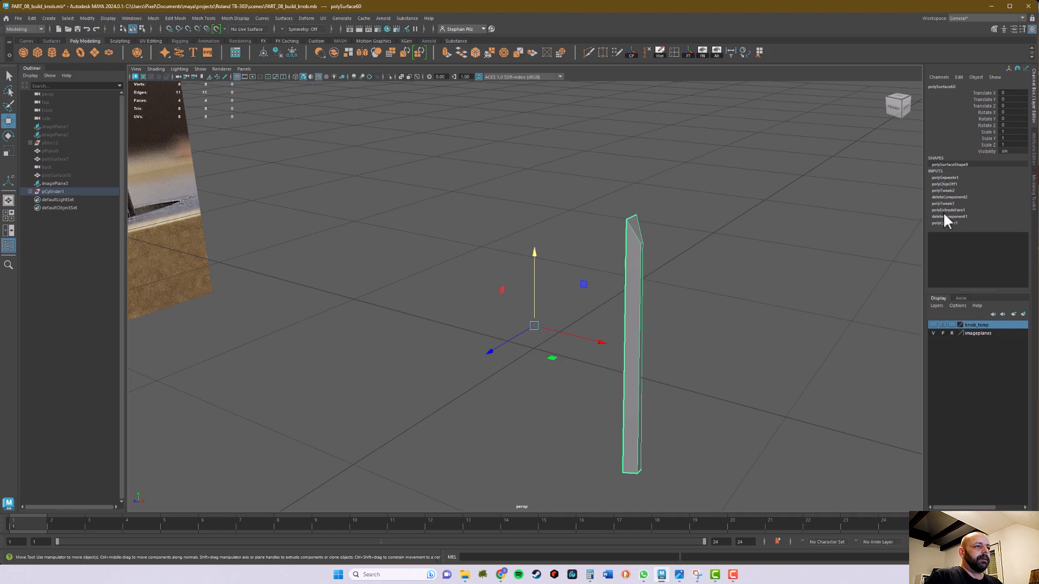
pyautogui.click(660, 52)
pyautogui.keyDown('alt'); pyautogui.moveTo(721, 171); pyautogui.dragTo(605, 260); pyautogui.keyUp('alt')
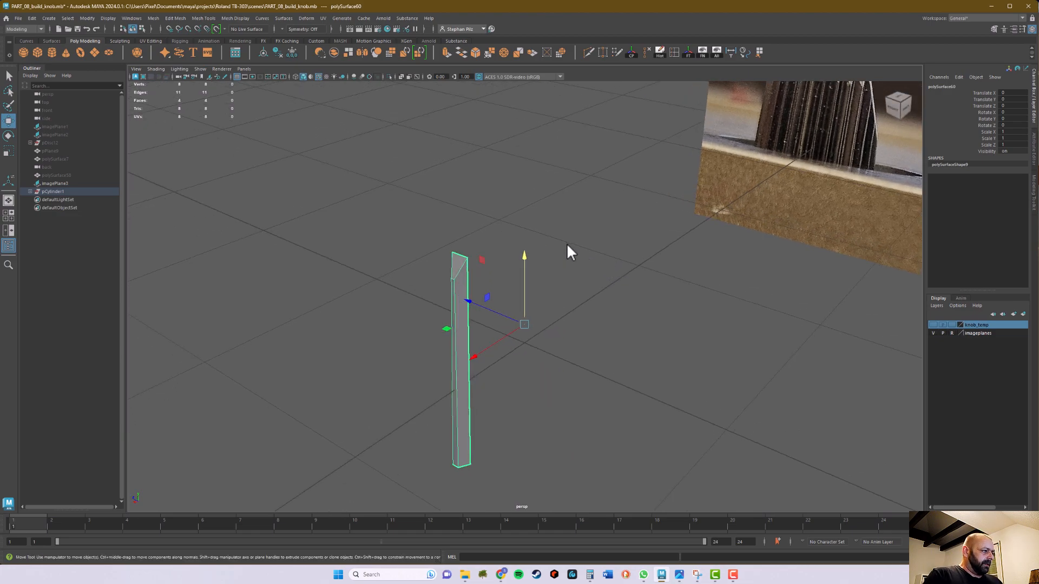
pyautogui.keyDown('alt'); pyautogui.moveTo(400, 222); pyautogui.dragTo(506, 215); pyautogui.keyUp('alt')
pyautogui.keyDown('alt'); pyautogui.moveTo(669, 193); pyautogui.dragTo(624, 211, button='middle'); pyautogui.keyUp('alt')
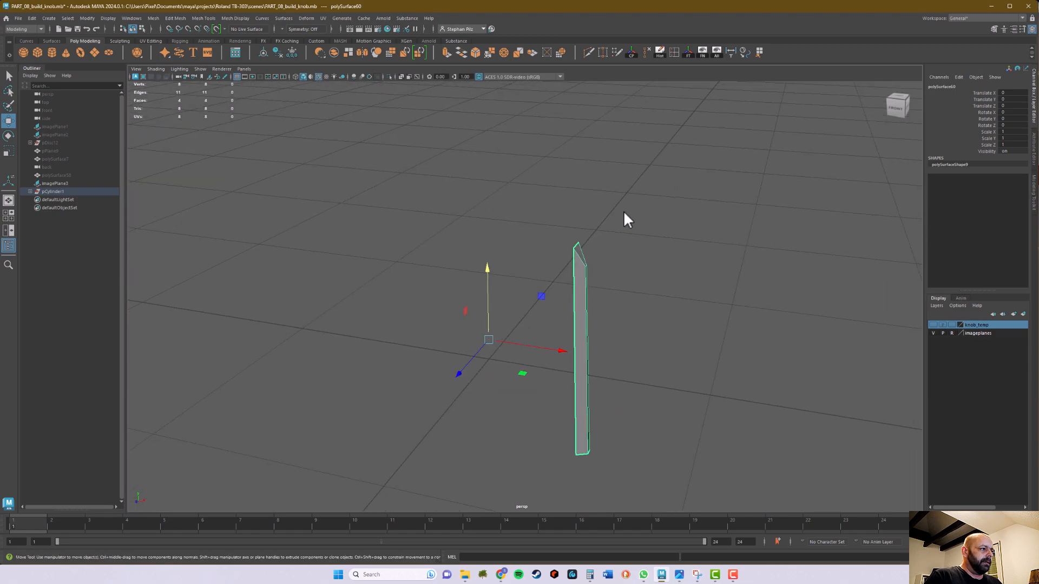
# Duplicate the tooth and set the copy's Rotate Y to 11.25
pyautogui.hotkey('ctrl', 'd')
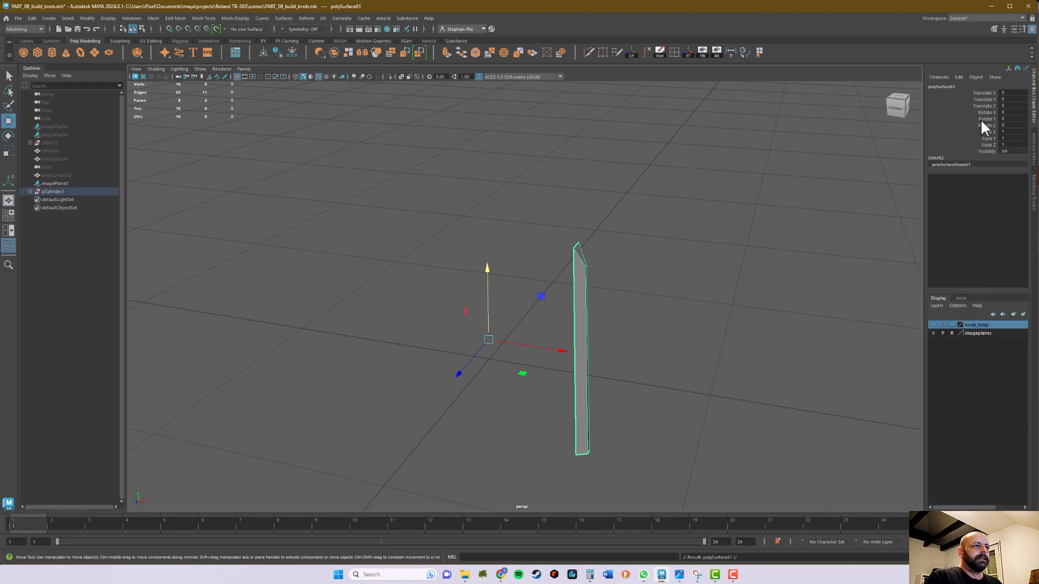
pyautogui.click(1011, 118)
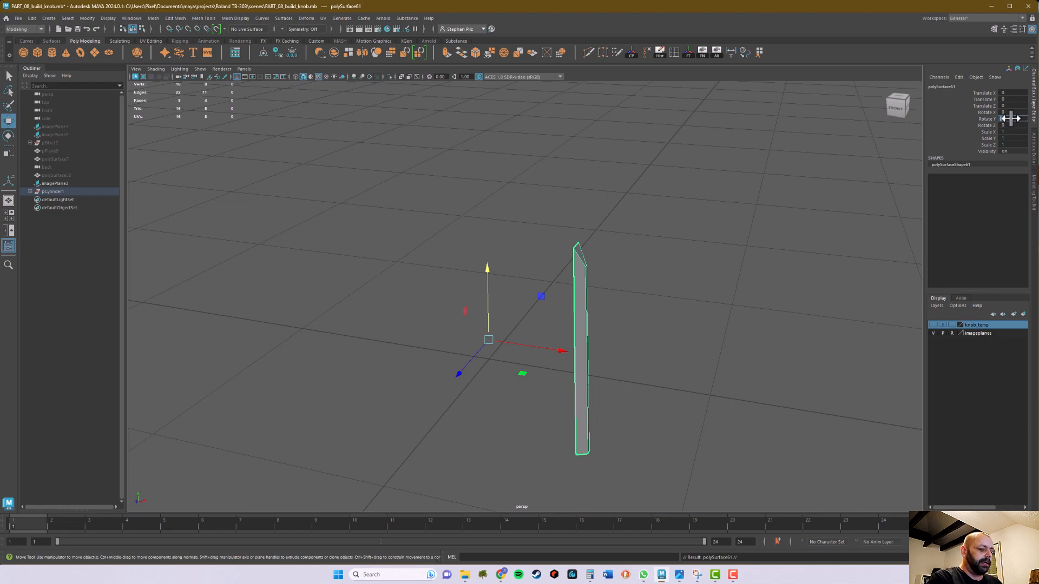
pyautogui.write('11.25')
pyautogui.press('Return')
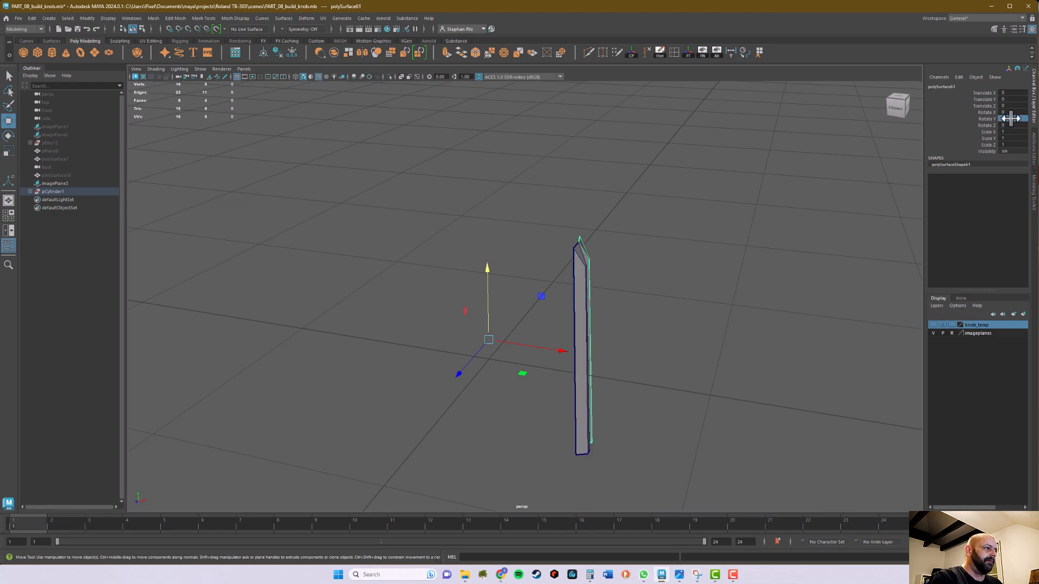
# Inspect how the side edges of the rotated copy and the original tooth meet
pyautogui.keyDown('alt'); pyautogui.moveTo(726, 303); pyautogui.dragTo(676, 385); pyautogui.keyUp('alt')
pyautogui.keyDown('alt'); pyautogui.moveTo(676, 384); pyautogui.dragTo(700, 357, button='right'); pyautogui.keyUp('alt')
pyautogui.keyDown('alt'); pyautogui.moveTo(700, 357); pyautogui.dragTo(782, 230, button='middle'); pyautogui.keyUp('alt')
pyautogui.keyDown('alt'); pyautogui.moveTo(717, 287); pyautogui.dragTo(730, 268); pyautogui.keyUp('alt')
pyautogui.keyDown('alt'); pyautogui.moveTo(730, 269); pyautogui.dragTo(711, 274, button='middle'); pyautogui.keyUp('alt')
pyautogui.keyDown('alt'); pyautogui.moveTo(712, 282); pyautogui.dragTo(681, 304); pyautogui.keyUp('alt')
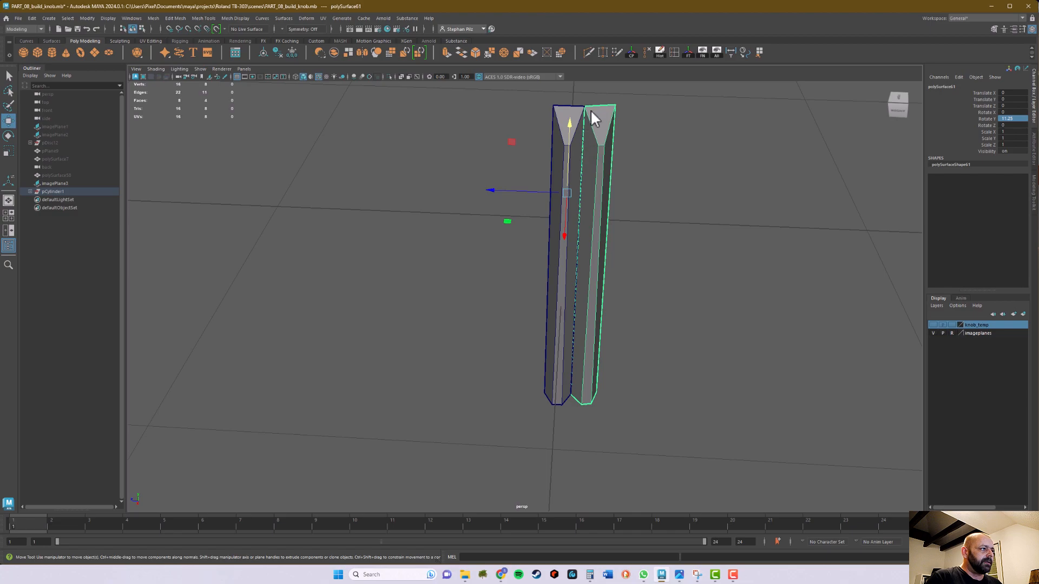
pyautogui.keyDown('alt'); pyautogui.moveTo(698, 219); pyautogui.dragTo(749, 271); pyautogui.keyUp('alt')
pyautogui.keyDown('alt'); pyautogui.moveTo(749, 272); pyautogui.dragTo(619, 277, button='right'); pyautogui.keyUp('alt')
pyautogui.keyDown('alt'); pyautogui.moveTo(620, 281); pyautogui.dragTo(687, 262); pyautogui.keyUp('alt')
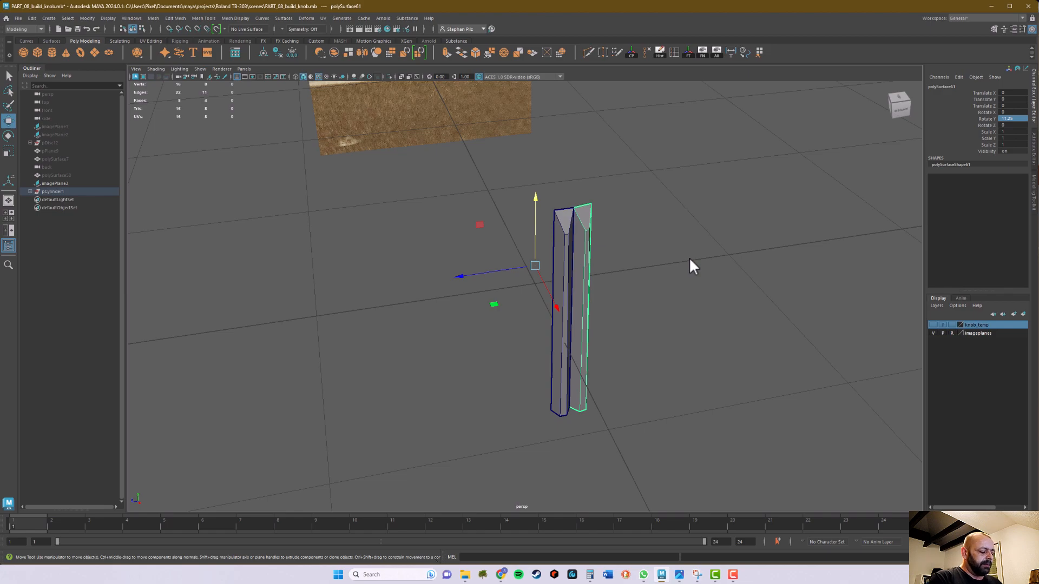
# Repeat Duplicate with Transform at 11.25-degree steps until 32 teeth close the full ring
pyautogui.hotkey('shift', 'd')
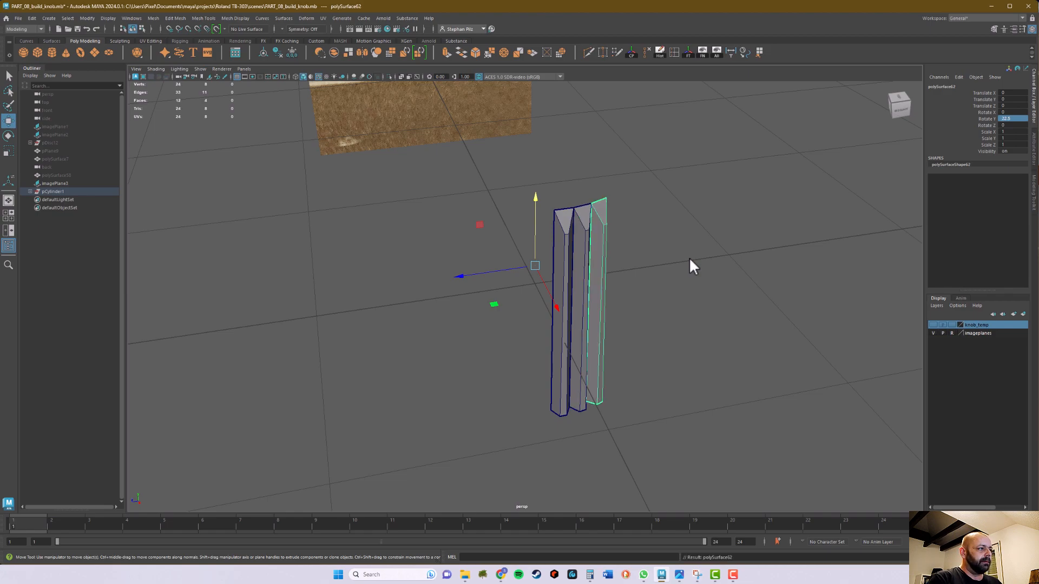
pyautogui.hotkey('shift', 'd')
pyautogui.hotkey('shift', 'd')
pyautogui.hotkey('shift', 'd')
pyautogui.hotkey('shift', 'd')
pyautogui.hotkey('shift', 'd')
pyautogui.hotkey('shift', 'd')
pyautogui.hotkey('shift', 'd')
pyautogui.hotkey('shift', 'd')
pyautogui.hotkey('shift', 'd')
pyautogui.hotkey('shift', 'd')
pyautogui.hotkey('shift', 'd')
pyautogui.hotkey('shift', 'd')
pyautogui.hotkey('shift', 'd')
pyautogui.hotkey('shift', 'd')
pyautogui.hotkey('shift', 'd')
pyautogui.hotkey('shift', 'd')
pyautogui.hotkey('shift', 'd')
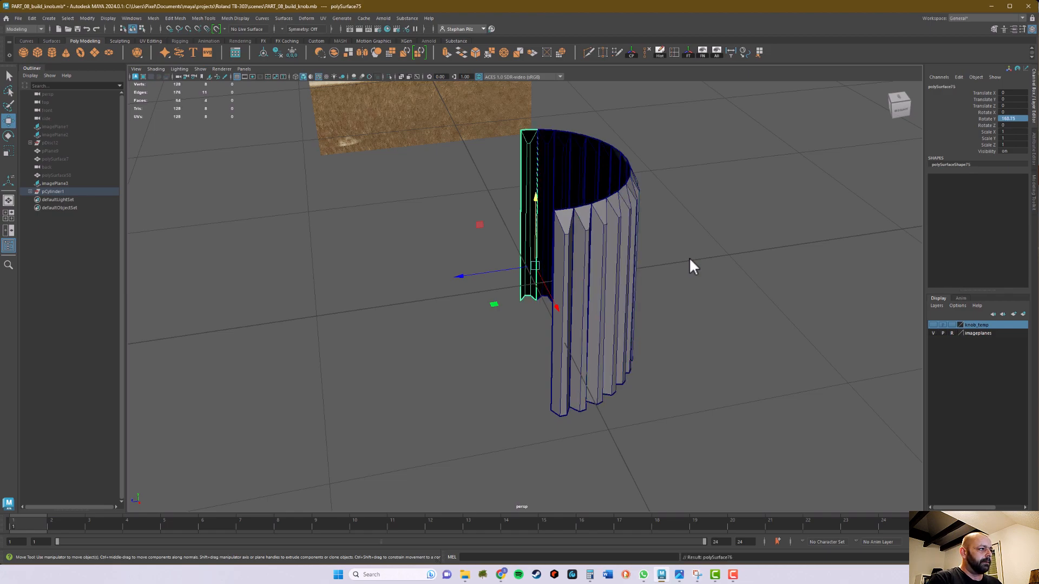
pyautogui.hotkey('shift', 'd')
pyautogui.hotkey('shift', 'd')
pyautogui.hotkey('shift', 'd')
pyautogui.hotkey('shift', 'd')
pyautogui.hotkey('shift', 'd')
pyautogui.hotkey('shift', 'd')
pyautogui.hotkey('shift', 'd')
pyautogui.hotkey('shift', 'd')
pyautogui.hotkey('shift', 'd')
pyautogui.hotkey('shift', 'd')
pyautogui.hotkey('shift', 'd')
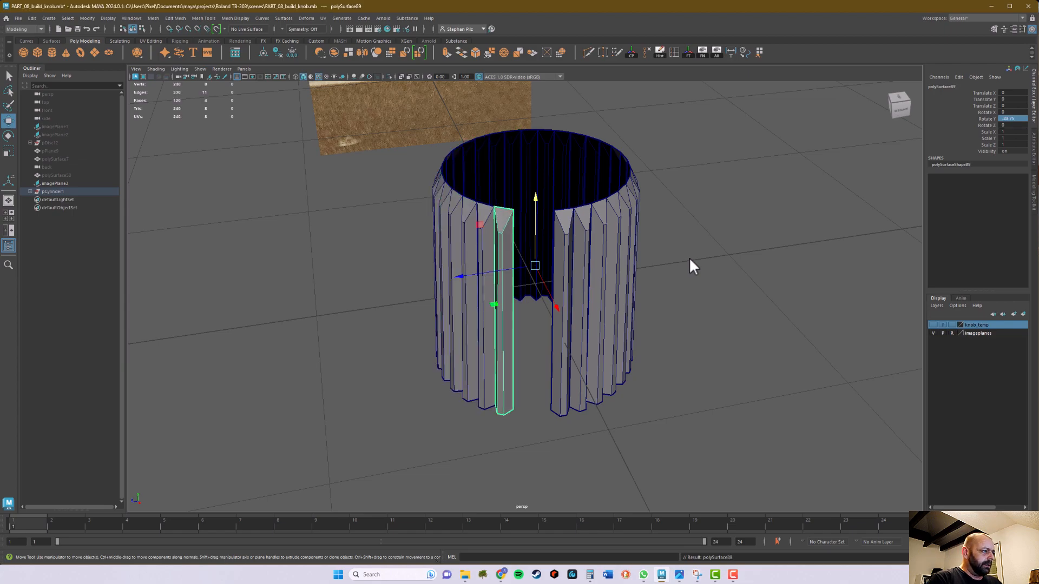
pyautogui.hotkey('shift', 'd')
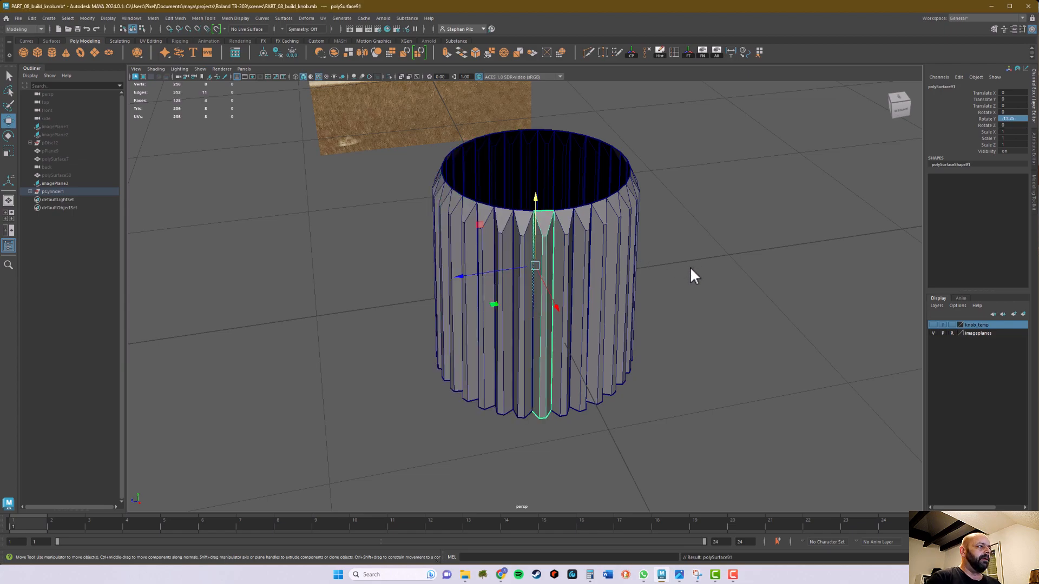
# Select all the separate teeth around the ring and combine them into one mesh
pyautogui.keyDown('alt'); pyautogui.moveTo(697, 258); pyautogui.dragTo(597, 270); pyautogui.keyUp('alt')
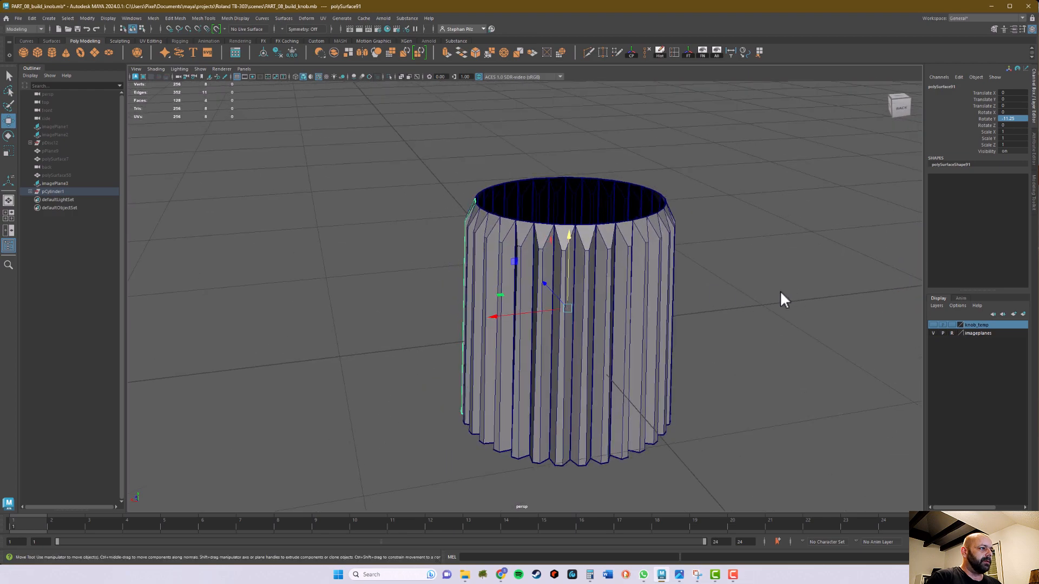
pyautogui.press('q')
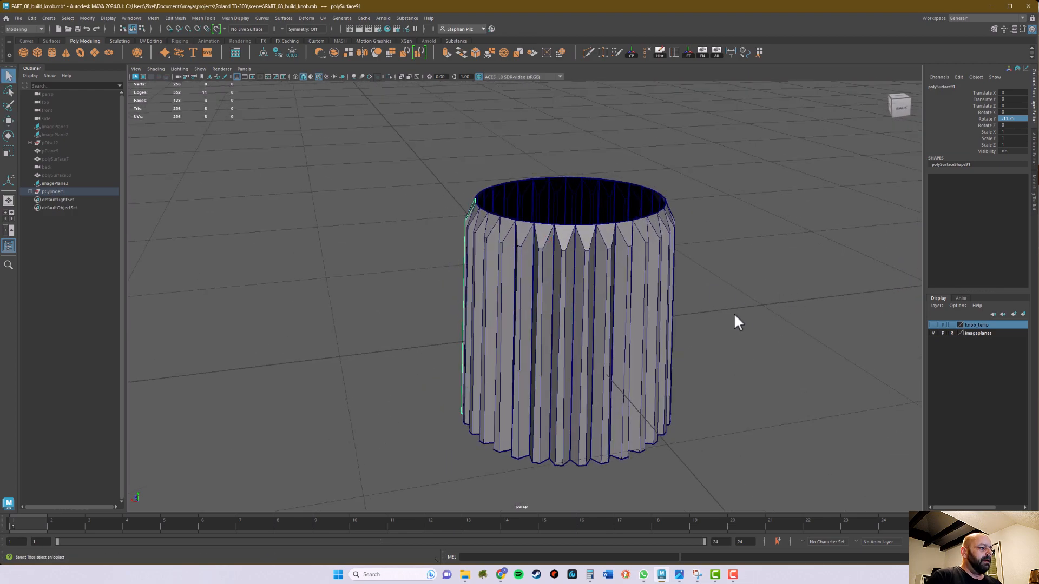
pyautogui.keyDown('alt'); pyautogui.moveTo(752, 317); pyautogui.dragTo(731, 310, button='middle'); pyautogui.keyUp('alt')
pyautogui.keyDown('alt'); pyautogui.moveTo(731, 310); pyautogui.dragTo(664, 320, button='right'); pyautogui.keyUp('alt')
pyautogui.moveTo(380, 144); pyautogui.dragTo(471, 209)
pyautogui.keyDown('alt'); pyautogui.moveTo(686, 318); pyautogui.dragTo(616, 216); pyautogui.keyUp('alt')
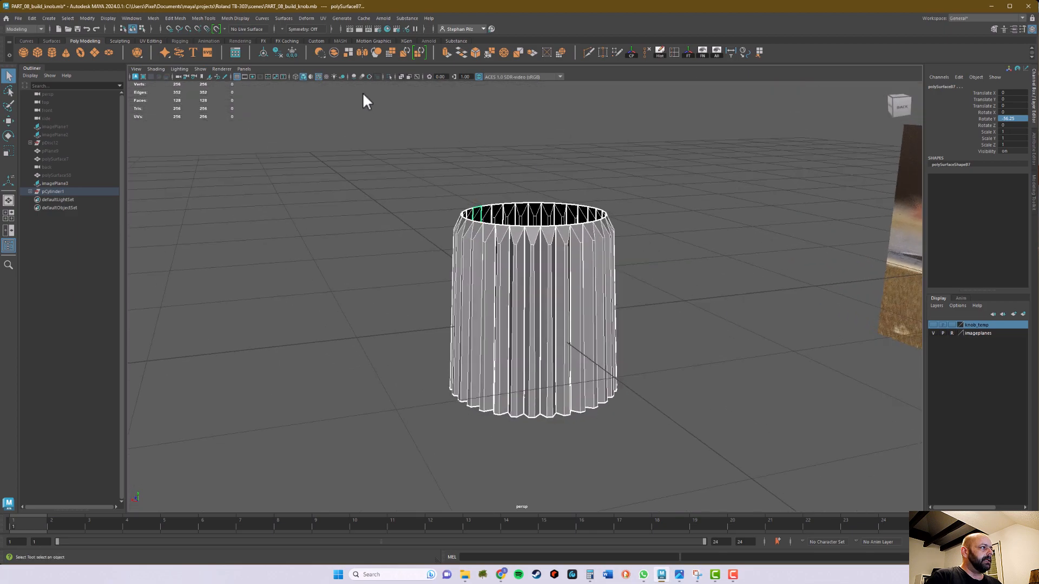
pyautogui.click(333, 51)
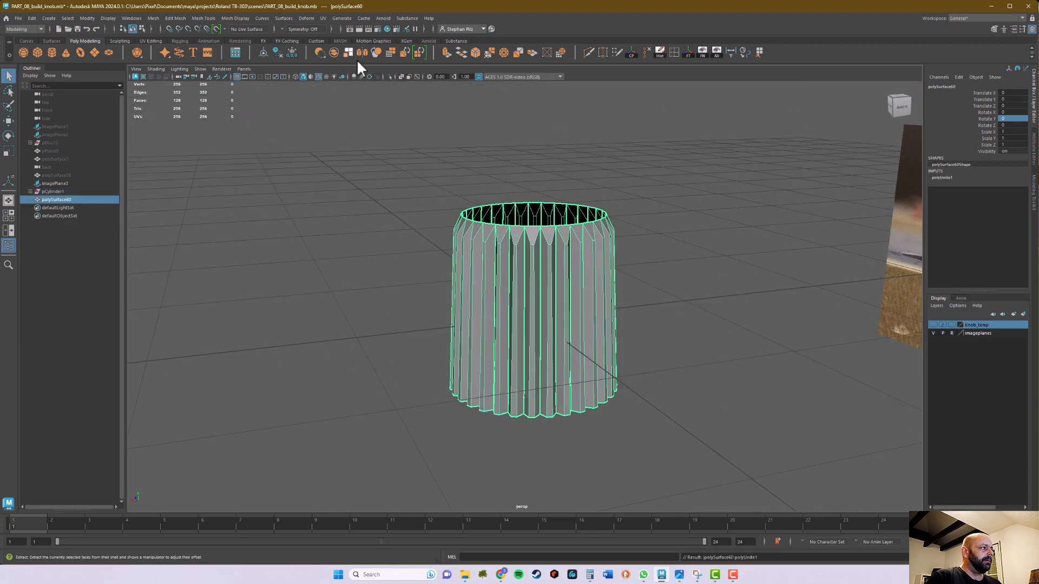
# Select all vertices of the combined knob mesh and merge them with a 0.01 distance threshold
pyautogui.rightClick(564, 240)
pyautogui.moveTo(563, 246); pyautogui.dragTo(525, 240, button='right')
pyautogui.moveTo(330, 153); pyautogui.dragTo(763, 451)
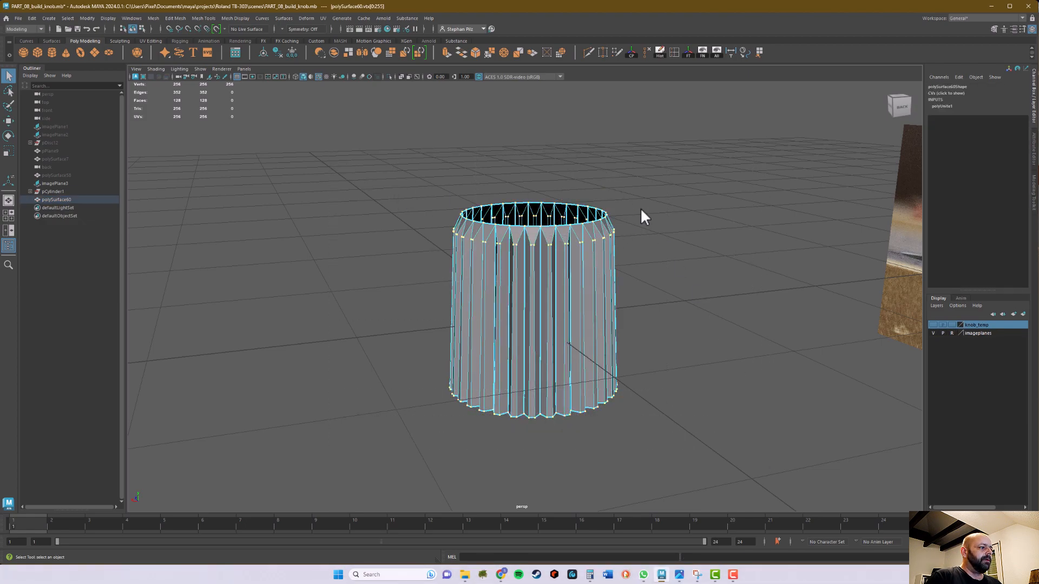
pyautogui.click(489, 51)
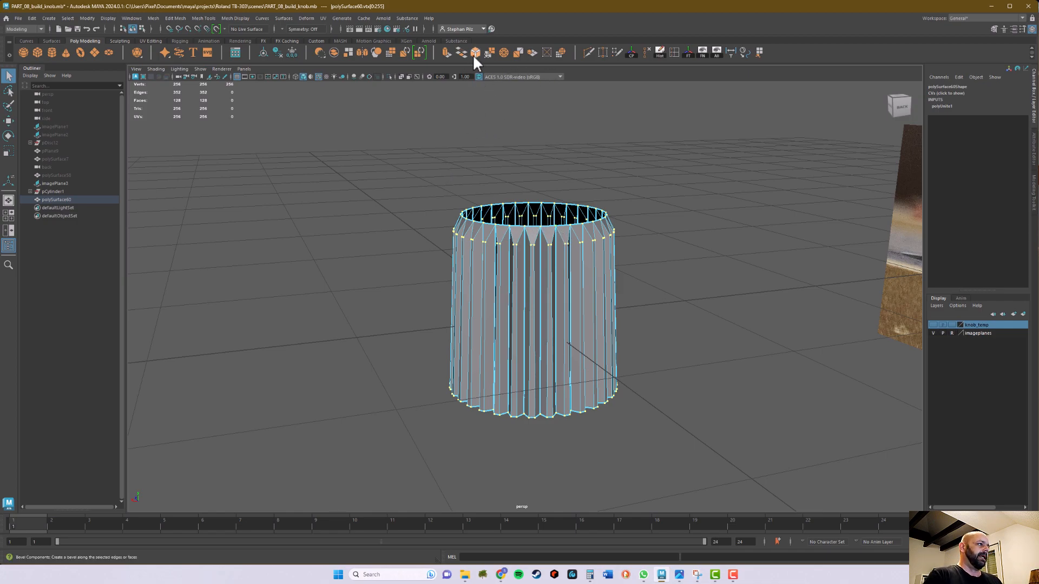
pyautogui.click(488, 52)
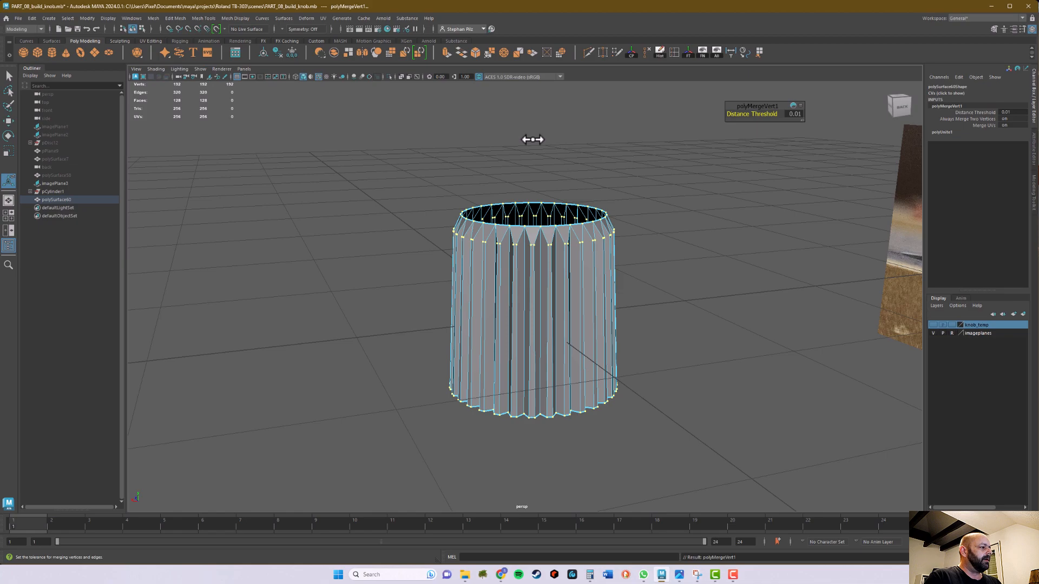
pyautogui.hotkey('ctrl', 'z')
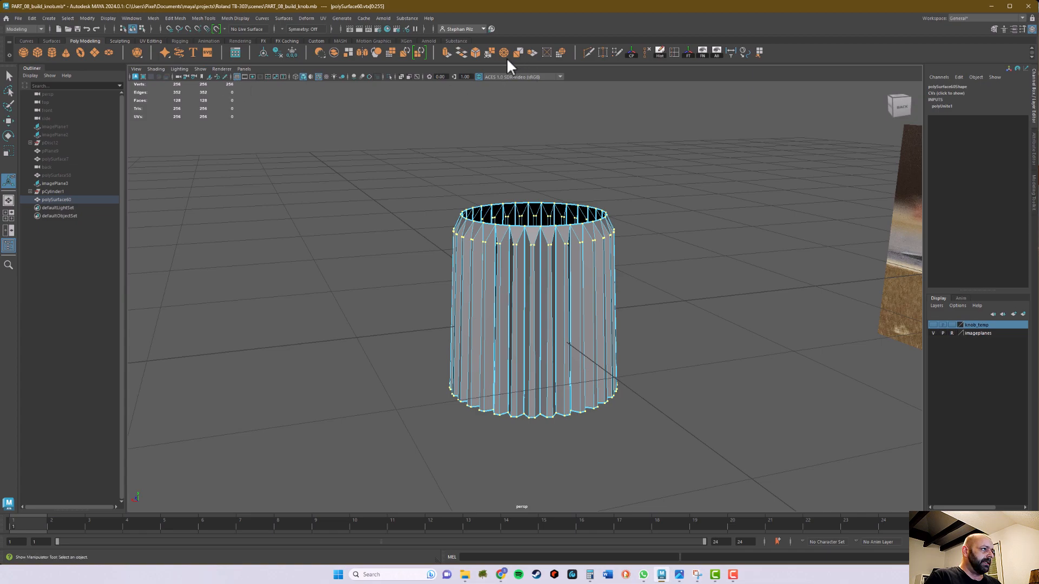
pyautogui.click(488, 52)
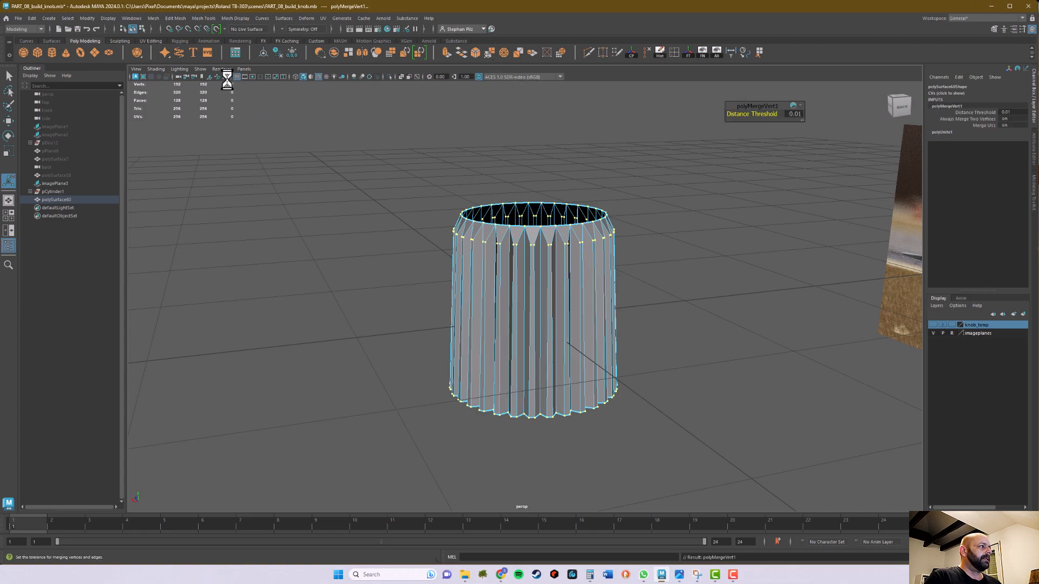
pyautogui.keyDown('alt'); pyautogui.moveTo(320, 105); pyautogui.dragTo(413, 139); pyautogui.keyUp('alt')
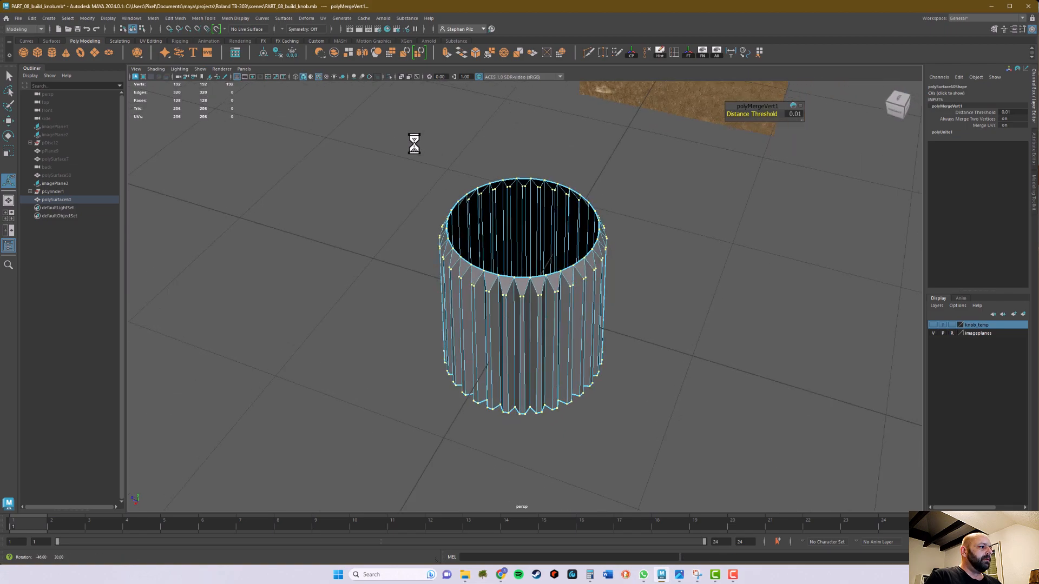
# Examine the ridges and upper rim of the merged knob mesh from several angles
pyautogui.moveTo(514, 277); pyautogui.dragTo(557, 269, button='right')
pyautogui.keyDown('alt'); pyautogui.moveTo(629, 389); pyautogui.dragTo(594, 350); pyautogui.keyUp('alt')
pyautogui.keyDown('alt'); pyautogui.moveTo(594, 350); pyautogui.dragTo(752, 331, button='right'); pyautogui.keyUp('alt')
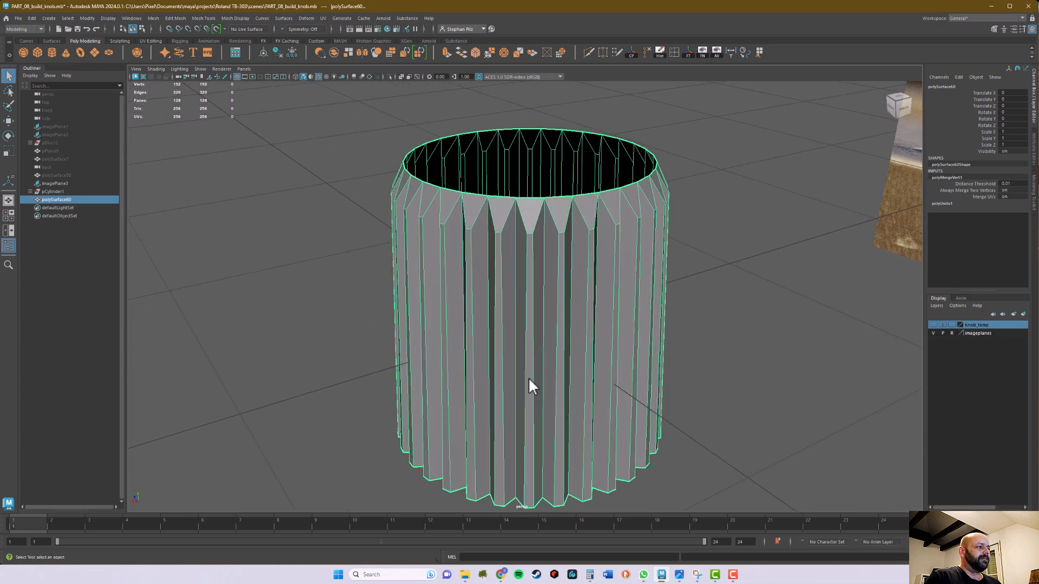
pyautogui.keyDown('alt'); pyautogui.moveTo(534, 368); pyautogui.dragTo(529, 342, button='middle'); pyautogui.keyUp('alt')
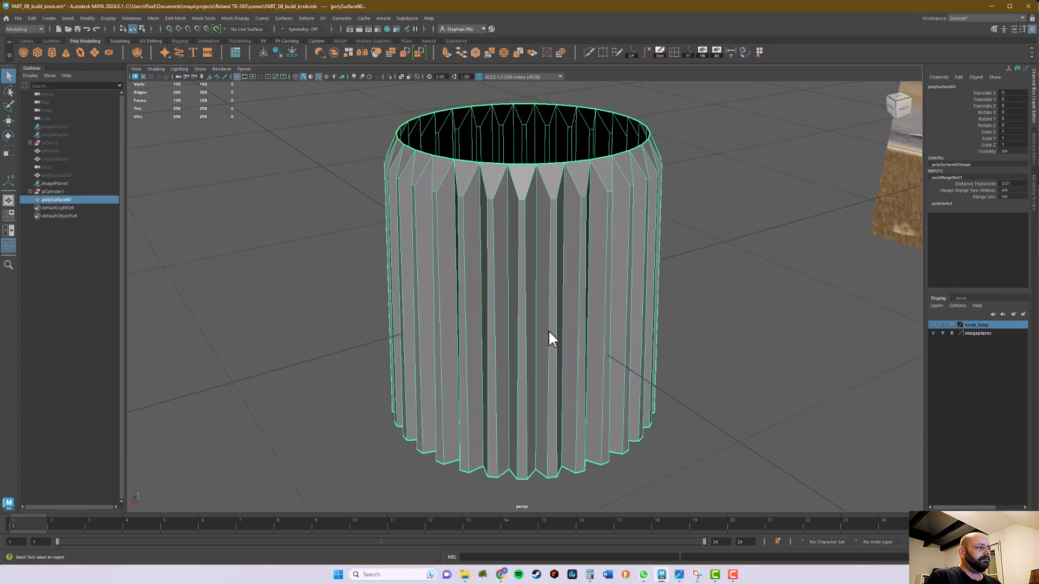
pyautogui.keyDown('alt'); pyautogui.moveTo(550, 329); pyautogui.dragTo(554, 369); pyautogui.keyUp('alt')
pyautogui.keyDown('alt'); pyautogui.moveTo(554, 369); pyautogui.dragTo(511, 354, button='right'); pyautogui.keyUp('alt')
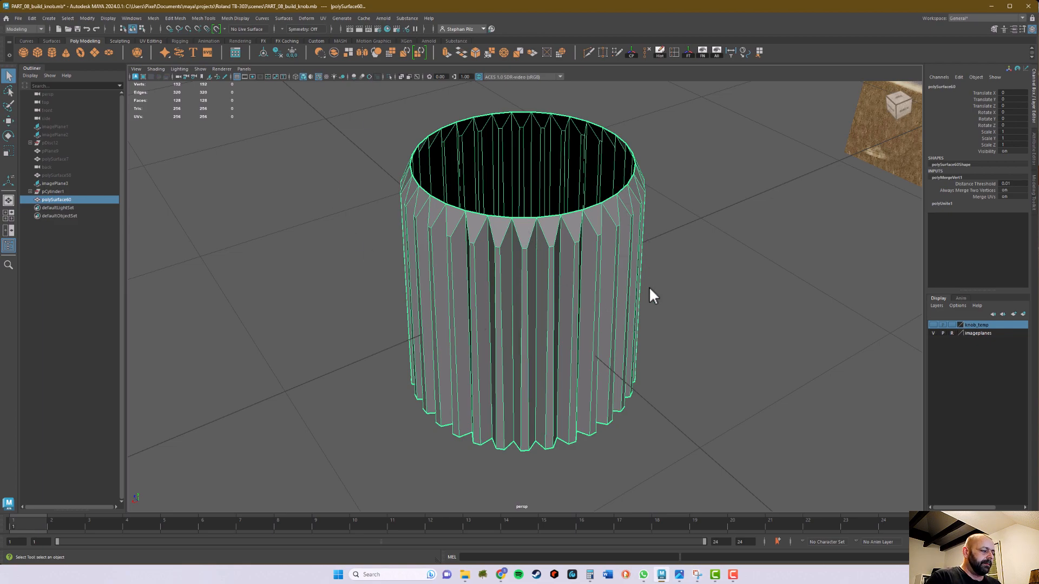
# Create a polygon plane and raise it above the knob in the side view, to about 0.685 in Translate Y
pyautogui.press('space')
pyautogui.press('space')
pyautogui.keyDown('alt'); pyautogui.moveTo(675, 295); pyautogui.dragTo(686, 342, button='middle'); pyautogui.keyUp('alt')
pyautogui.moveTo(803, 360)
pyautogui.keyDown('alt'); pyautogui.mouseDown(button='right')
pyautogui.moveTo(778, 356)
pyautogui.moveTo(794, 363)
pyautogui.mouseUp(button='right'); pyautogui.keyUp('alt')
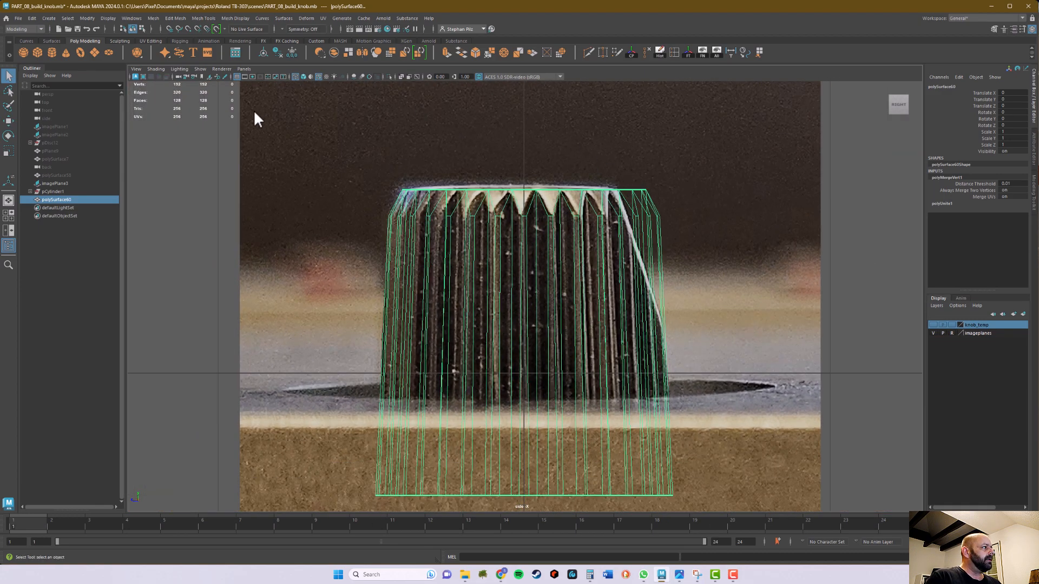
pyautogui.click(94, 52)
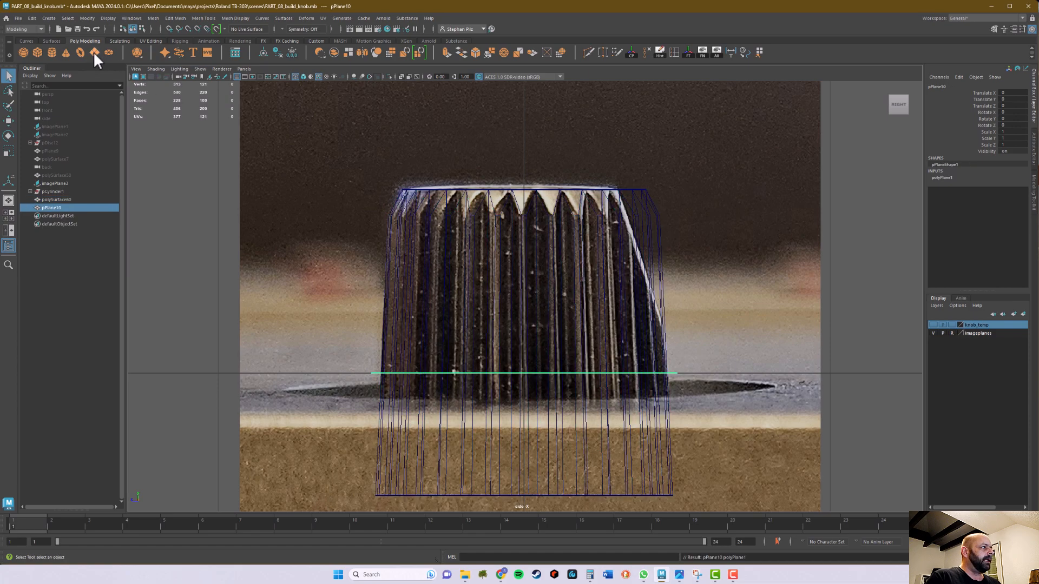
pyautogui.press('w')
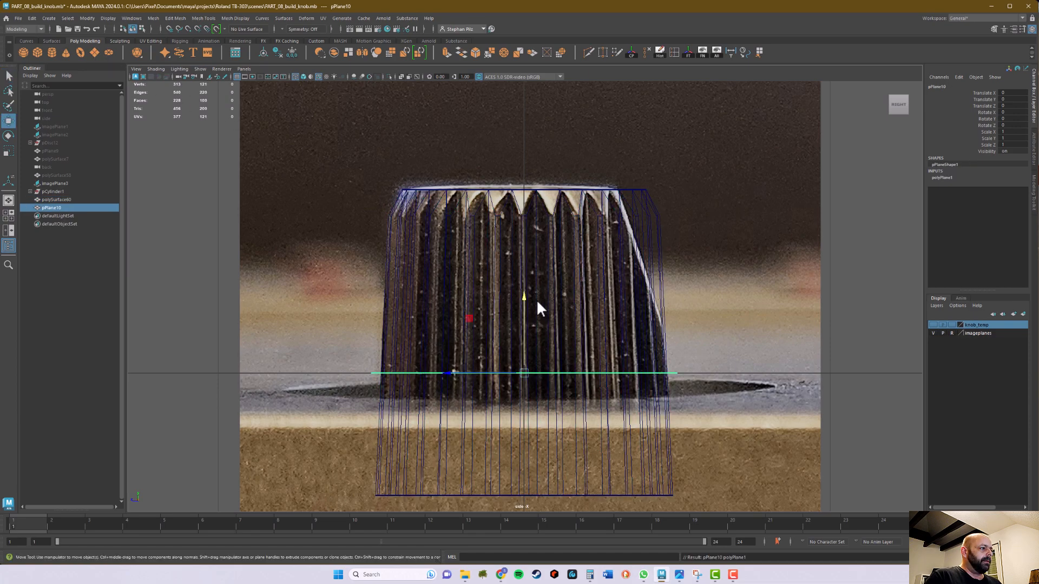
pyautogui.moveTo(528, 306); pyautogui.dragTo(504, 97)
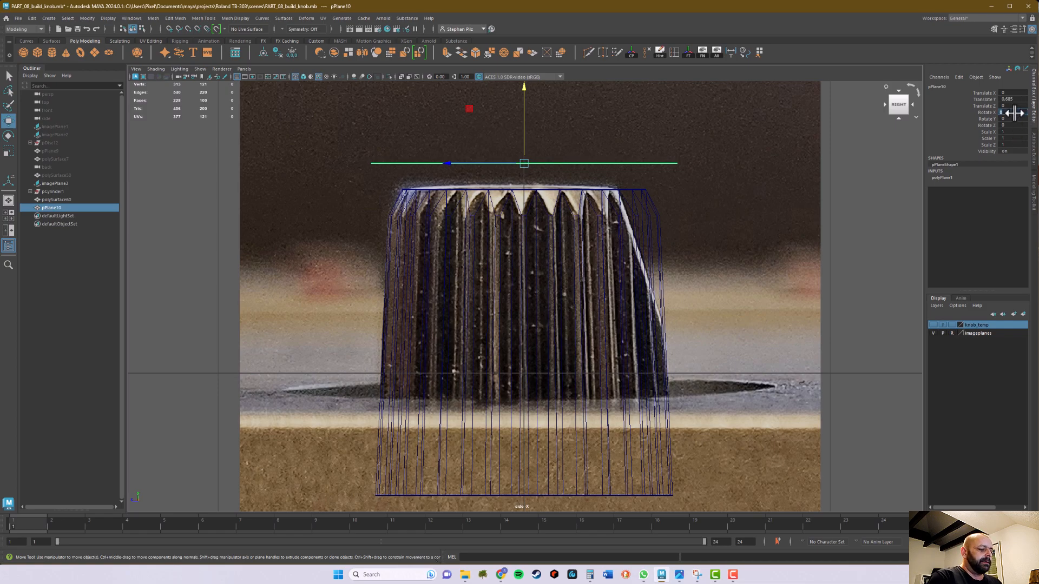
# Rotate the plane -71 degrees about X and move it onto the knob's slanted side in the reference photo, about 0.327 in Y and -0.392 in Z
pyautogui.write('71')
pyautogui.press('Return')
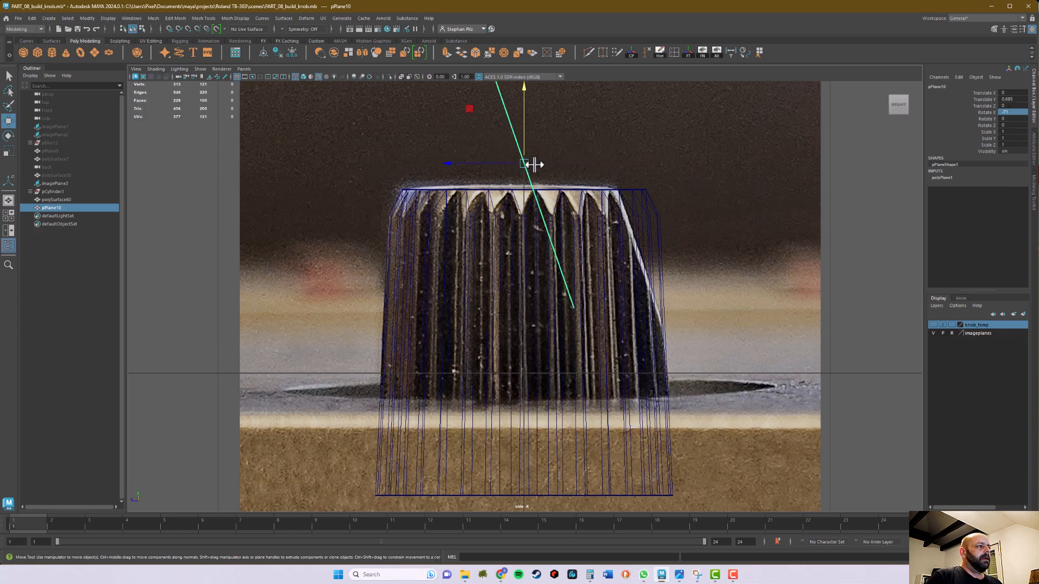
pyautogui.moveTo(523, 126); pyautogui.dragTo(522, 234)
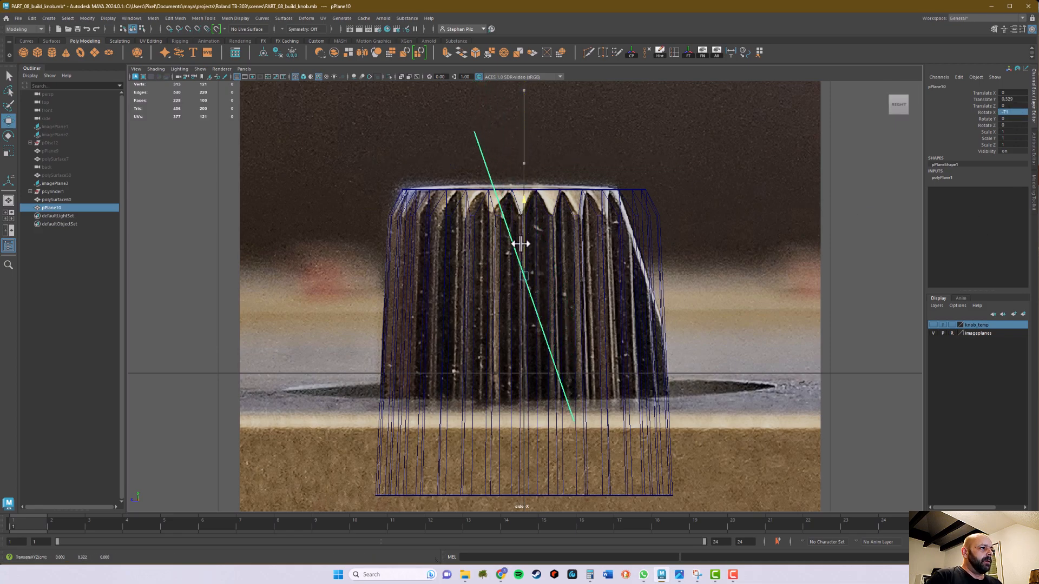
pyautogui.moveTo(494, 272); pyautogui.dragTo(611, 278)
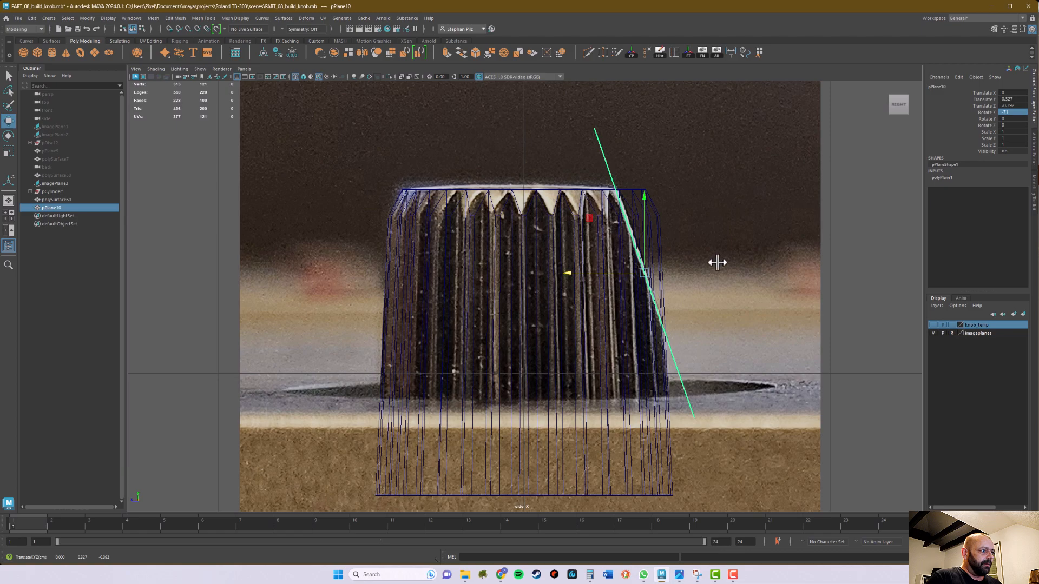
# Examine in perspective and side views where the slanted plane crosses the knob's teeth
pyautogui.press('space')
pyautogui.press('space')
pyautogui.keyDown('alt'); pyautogui.moveTo(673, 270); pyautogui.dragTo(721, 297); pyautogui.keyUp('alt')
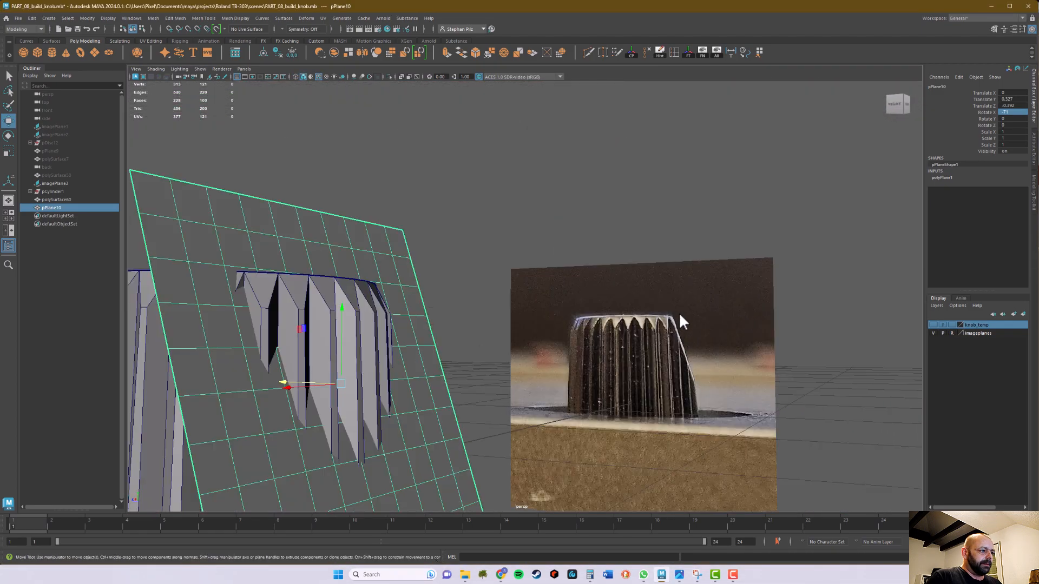
pyautogui.keyDown('alt'); pyautogui.moveTo(671, 323); pyautogui.dragTo(709, 295); pyautogui.keyUp('alt')
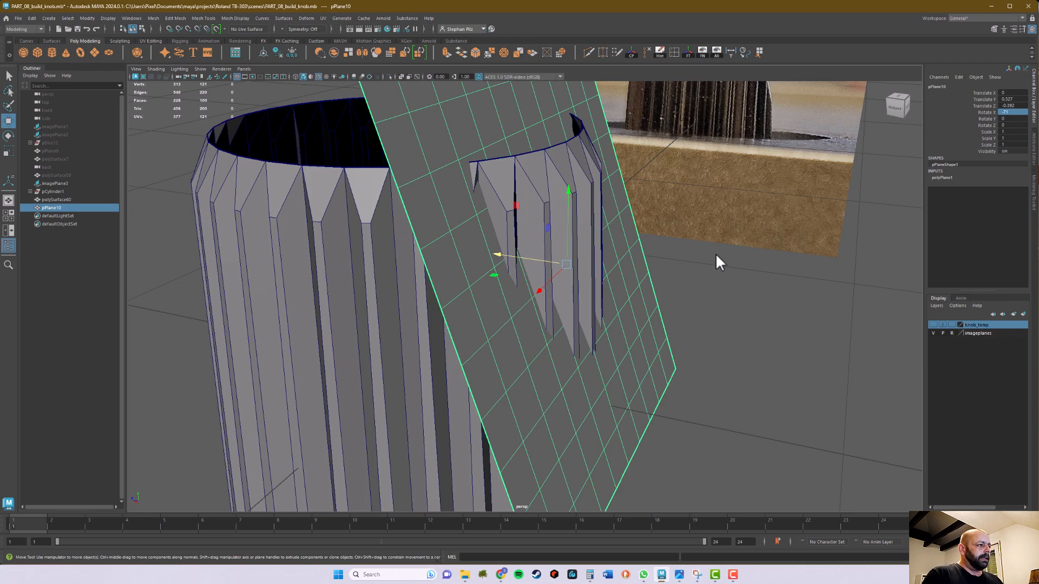
pyautogui.keyDown('alt'); pyautogui.moveTo(665, 272); pyautogui.dragTo(547, 245); pyautogui.keyUp('alt')
pyautogui.keyDown('alt'); pyautogui.moveTo(547, 244); pyautogui.dragTo(625, 255, button='middle'); pyautogui.keyUp('alt')
pyautogui.keyDown('alt'); pyautogui.moveTo(625, 255); pyautogui.dragTo(549, 230); pyautogui.keyUp('alt')
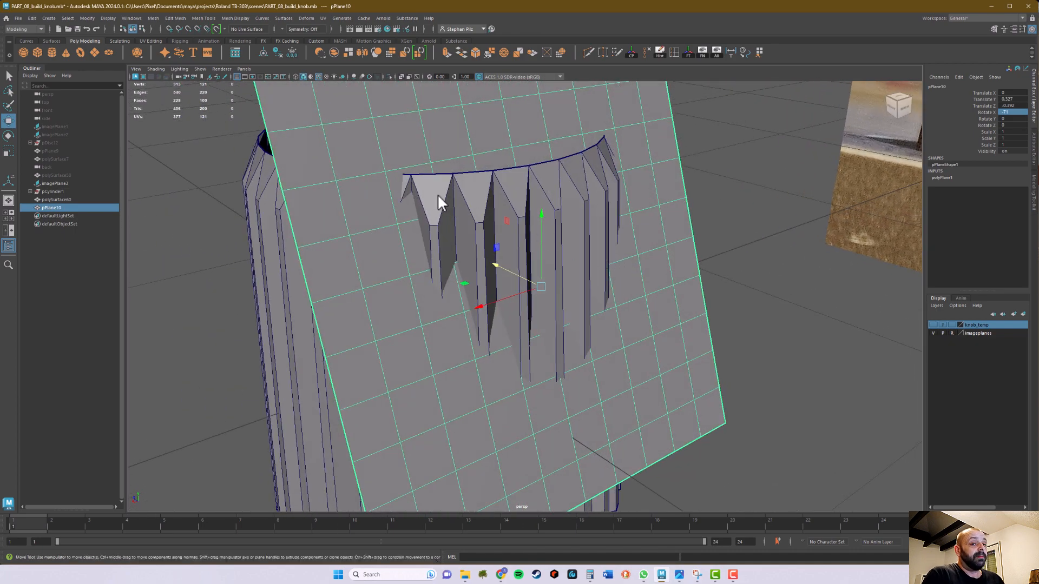
pyautogui.keyDown('alt'); pyautogui.moveTo(464, 193); pyautogui.dragTo(564, 250); pyautogui.keyUp('alt')
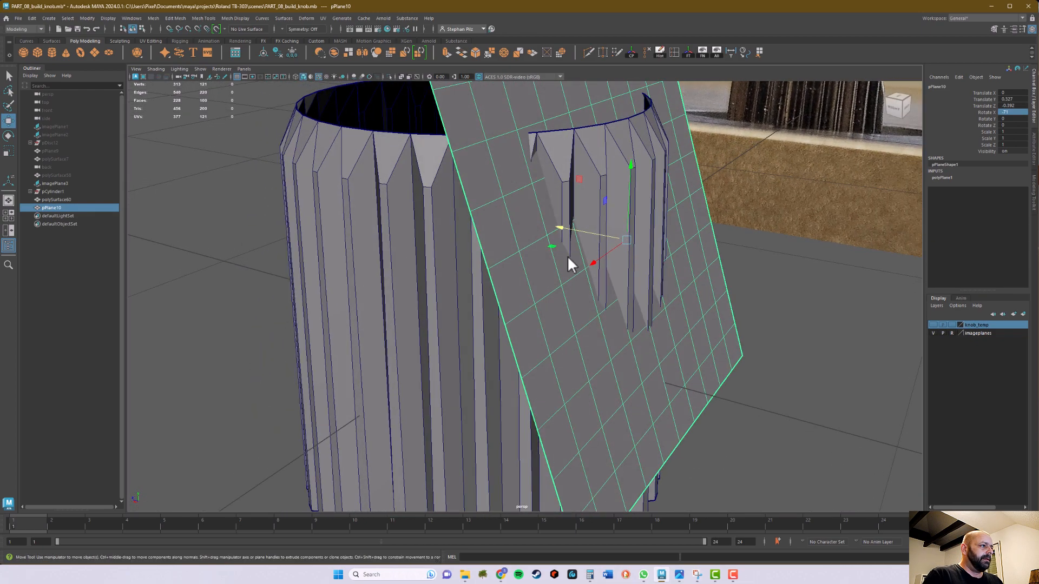
pyautogui.press('space')
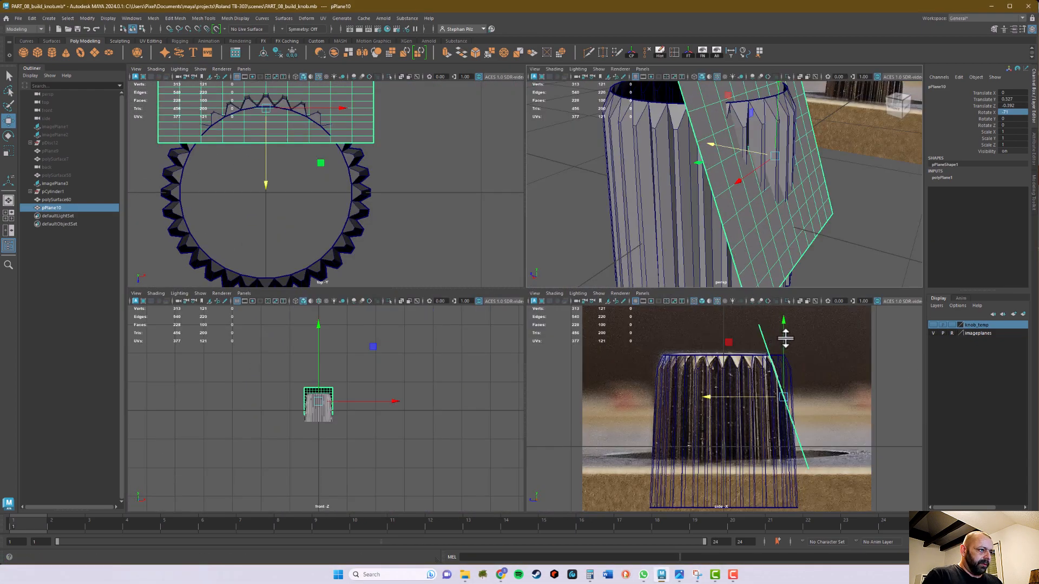
pyautogui.press('space')
pyautogui.keyDown('alt'); pyautogui.moveTo(647, 348); pyautogui.dragTo(627, 284, button='middle'); pyautogui.keyUp('alt')
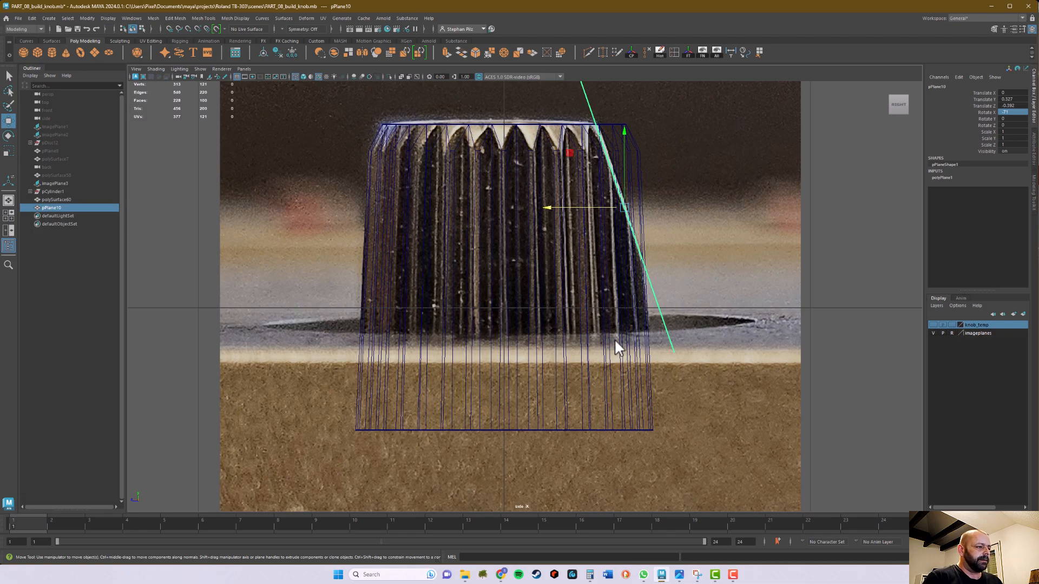
pyautogui.press('space')
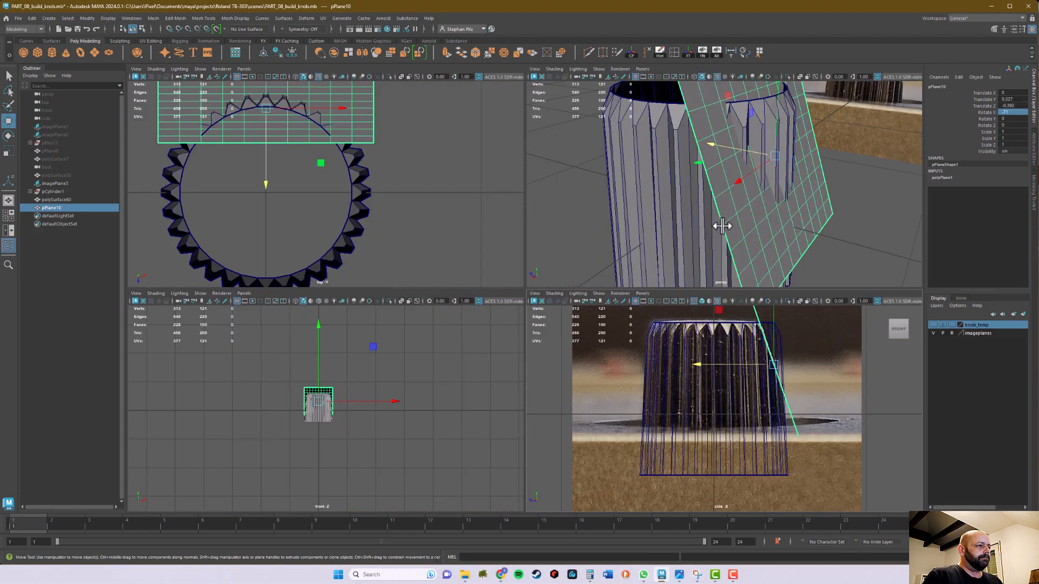
pyautogui.keyDown('alt'); pyautogui.moveTo(794, 216); pyautogui.dragTo(709, 340); pyautogui.keyUp('alt')
pyautogui.press('space')
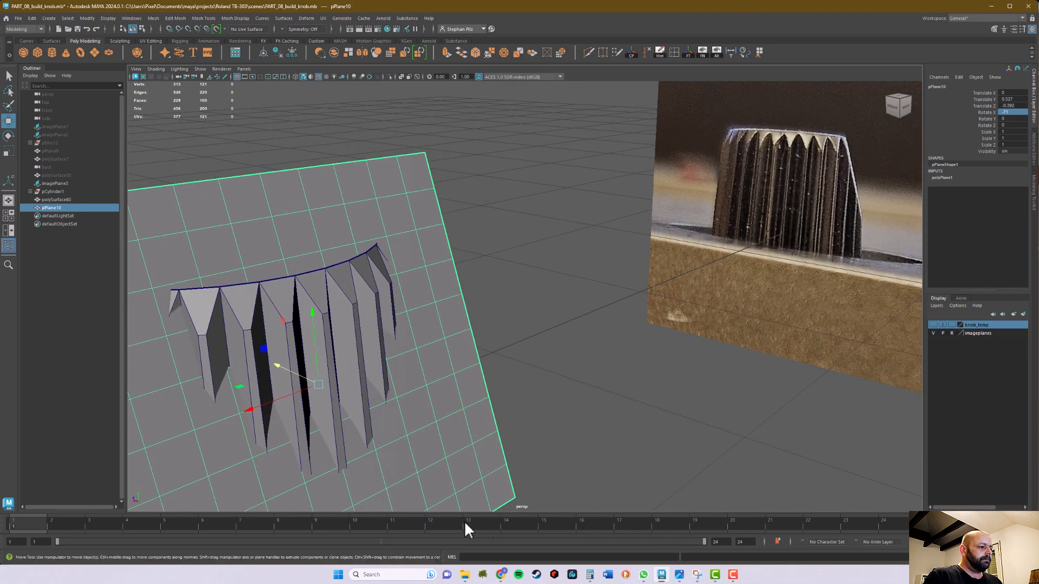
pyautogui.keyDown('alt'); pyautogui.moveTo(838, 381); pyautogui.dragTo(603, 389, button='right'); pyautogui.keyUp('alt')
pyautogui.keyDown('alt'); pyautogui.moveTo(603, 390); pyautogui.dragTo(621, 392); pyautogui.keyUp('alt')
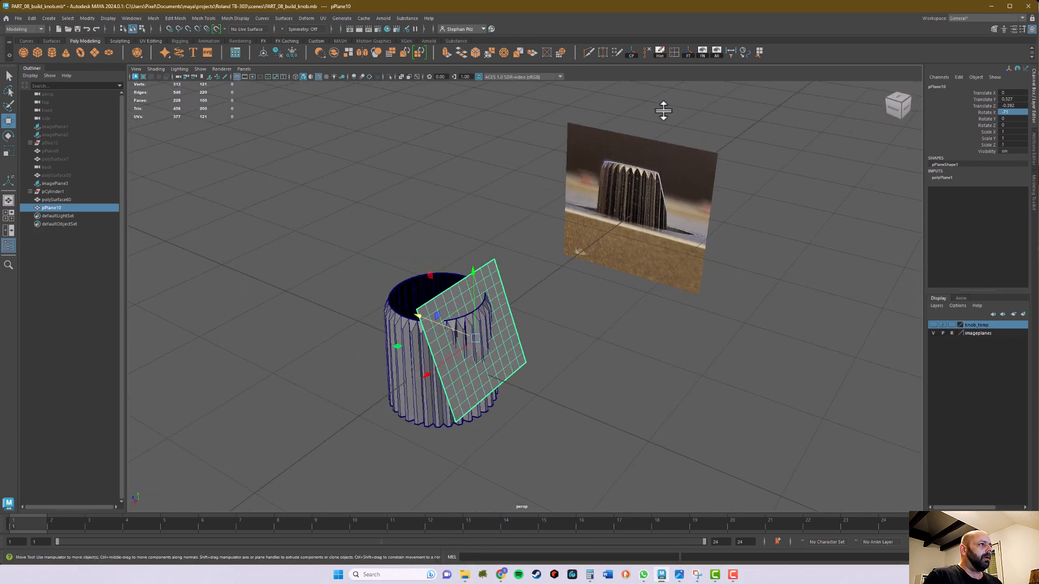
# Unhide all scene objects and bring the small knobs on the TB-303 panel reference image into view
pyautogui.click(721, 54)
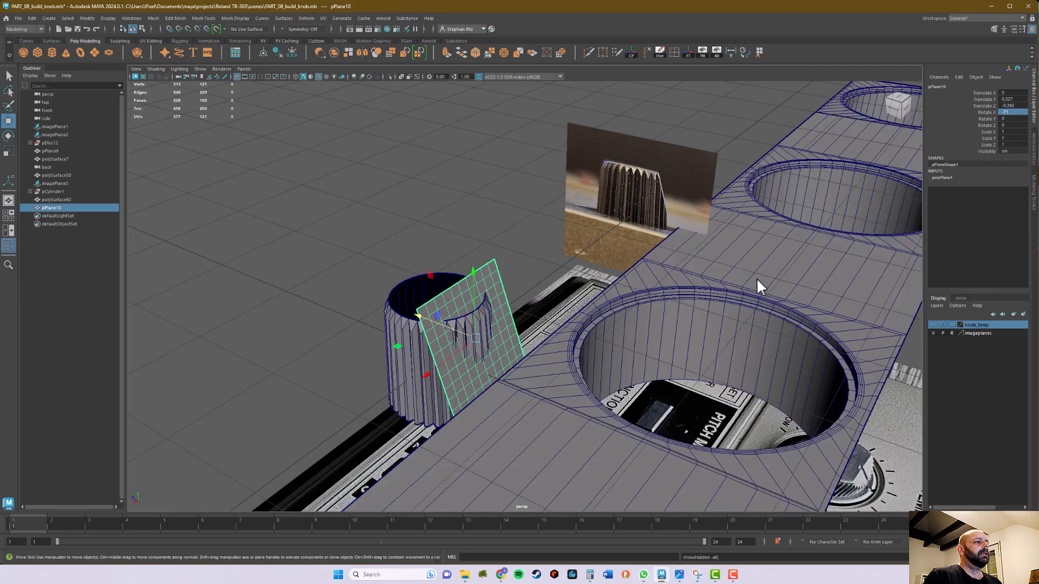
pyautogui.keyDown('alt'); pyautogui.moveTo(757, 277); pyautogui.dragTo(808, 292); pyautogui.keyUp('alt')
pyautogui.keyDown('alt'); pyautogui.moveTo(808, 292); pyautogui.dragTo(664, 3, button='middle'); pyautogui.keyUp('alt')
pyautogui.keyDown('alt'); pyautogui.moveTo(546, 457); pyautogui.dragTo(504, 459); pyautogui.keyUp('alt')
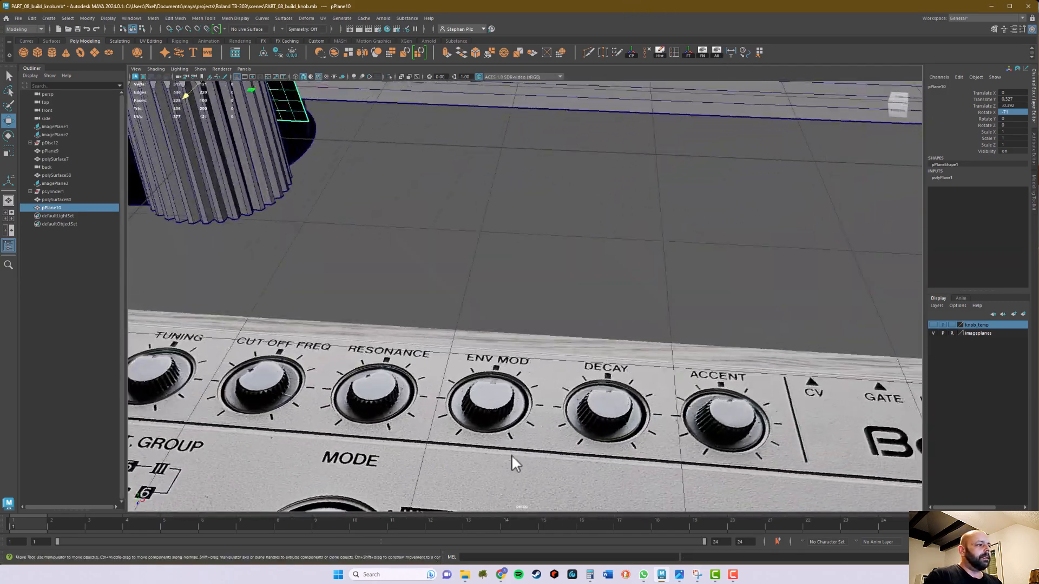
# Examine the top edge and ridges of the small knobs in the panel image, especially Tuning and Cut Off Freq
pyautogui.keyDown('alt'); pyautogui.moveTo(503, 460); pyautogui.dragTo(520, 341, button='middle'); pyautogui.keyUp('alt')
pyautogui.keyDown('alt'); pyautogui.moveTo(520, 341); pyautogui.dragTo(522, 349); pyautogui.keyUp('alt')
pyautogui.keyDown('alt'); pyautogui.moveTo(522, 349); pyautogui.dragTo(845, 210, button='middle'); pyautogui.keyUp('alt')
pyautogui.keyDown('alt'); pyautogui.moveTo(271, 398); pyautogui.dragTo(487, 365, button='middle'); pyautogui.keyUp('alt')
pyautogui.keyDown('alt'); pyautogui.moveTo(378, 381); pyautogui.dragTo(452, 372); pyautogui.keyUp('alt')
pyautogui.keyDown('alt'); pyautogui.moveTo(455, 371); pyautogui.dragTo(738, 168, button='middle'); pyautogui.keyUp('alt')
pyautogui.keyDown('alt'); pyautogui.moveTo(662, 258); pyautogui.dragTo(643, 294); pyautogui.keyUp('alt')
pyautogui.keyDown('alt'); pyautogui.moveTo(643, 295); pyautogui.dragTo(585, 474, button='middle'); pyautogui.keyUp('alt')
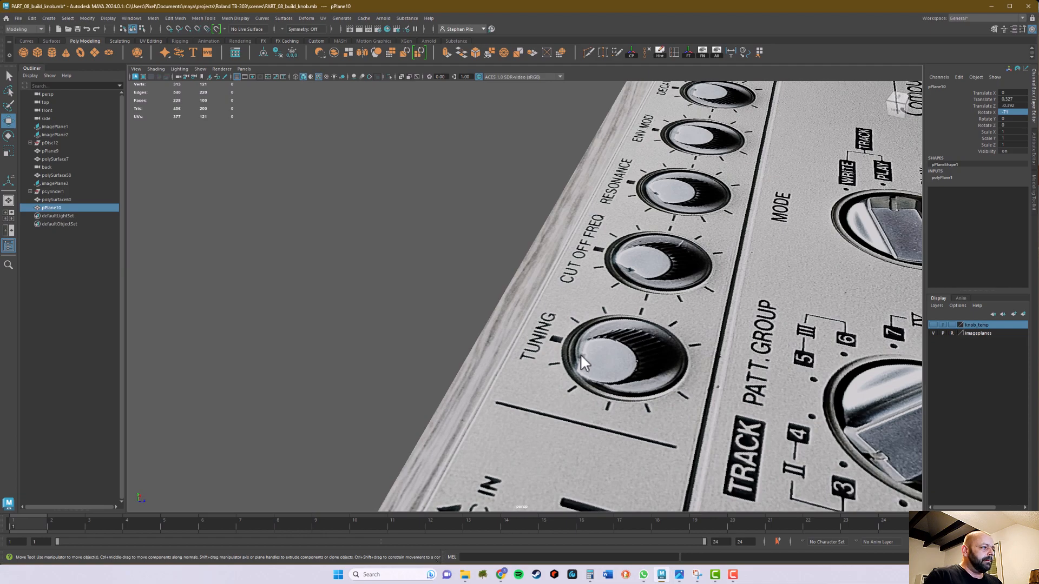
pyautogui.keyDown('alt'); pyautogui.moveTo(677, 390); pyautogui.dragTo(677, 261, button='middle'); pyautogui.keyUp('alt')
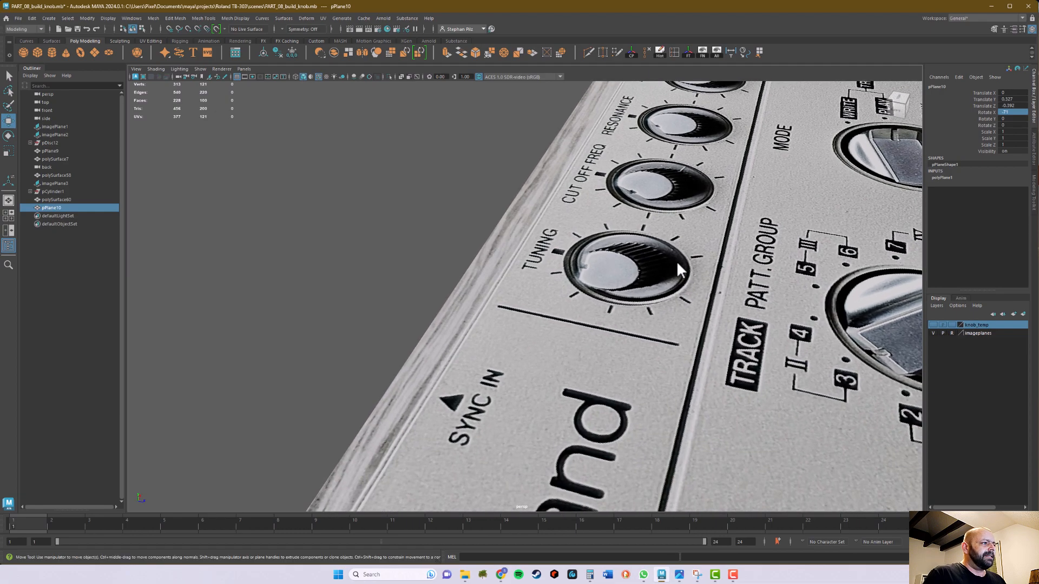
pyautogui.keyDown('alt'); pyautogui.moveTo(677, 261); pyautogui.dragTo(687, 267); pyautogui.keyUp('alt')
pyautogui.keyDown('alt'); pyautogui.moveTo(686, 268); pyautogui.dragTo(454, 347, button='middle'); pyautogui.keyUp('alt')
pyautogui.keyDown('alt'); pyautogui.moveTo(577, 344); pyautogui.dragTo(709, 374); pyautogui.keyUp('alt')
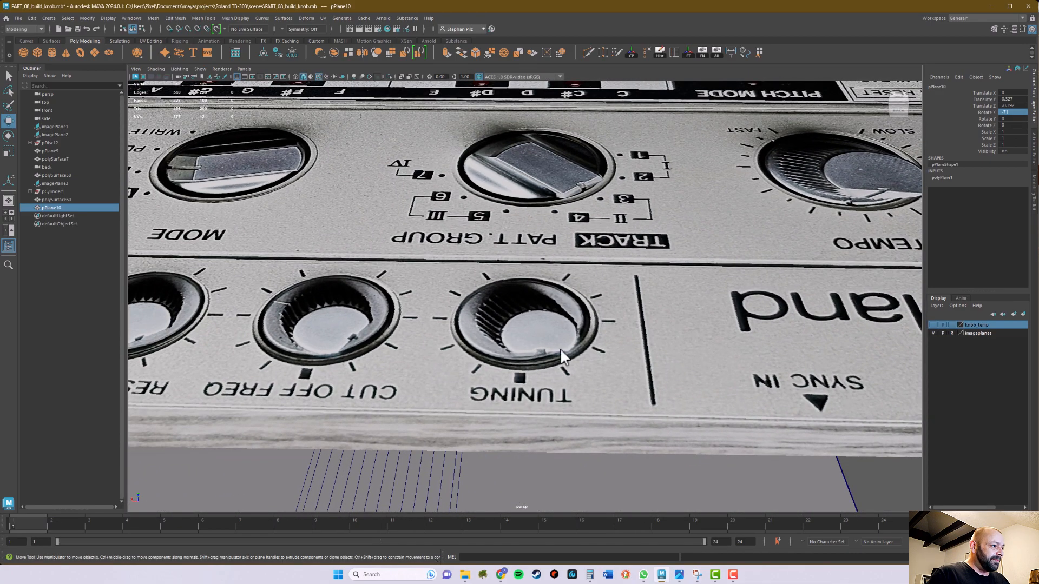
pyautogui.keyDown('alt'); pyautogui.moveTo(643, 290); pyautogui.dragTo(494, 310, button='right'); pyautogui.keyUp('alt')
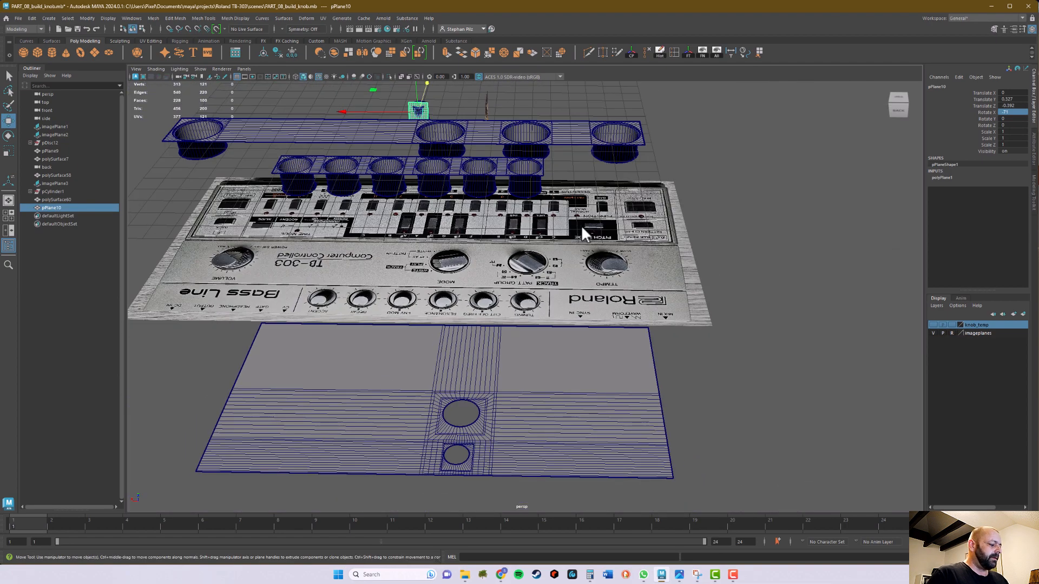
# Return to the slanted plane and select the ridged knob mesh beside it
pyautogui.press('f')
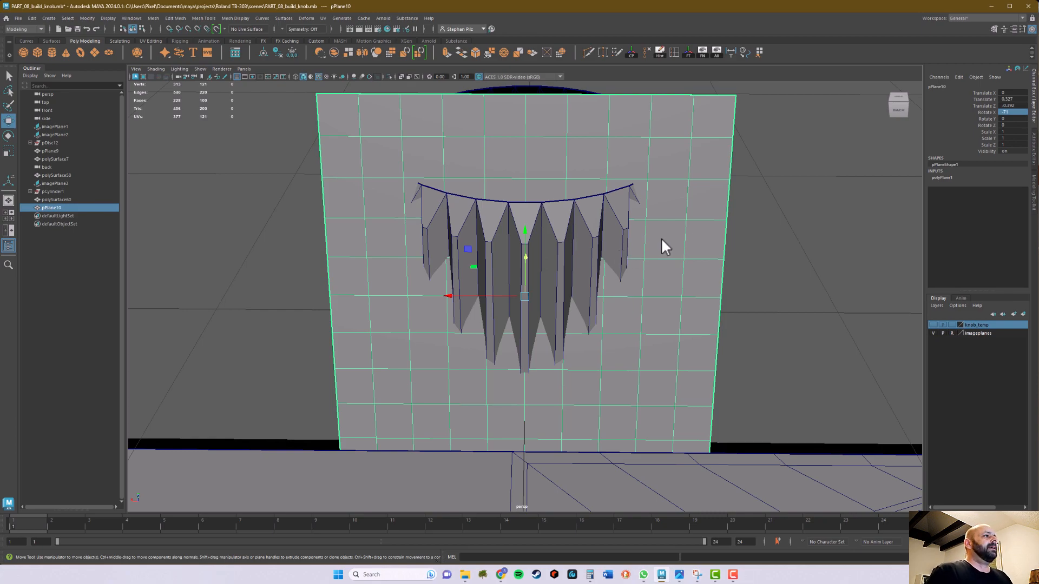
pyautogui.keyDown('alt'); pyautogui.moveTo(788, 290); pyautogui.dragTo(545, 395); pyautogui.keyUp('alt')
pyautogui.press('q')
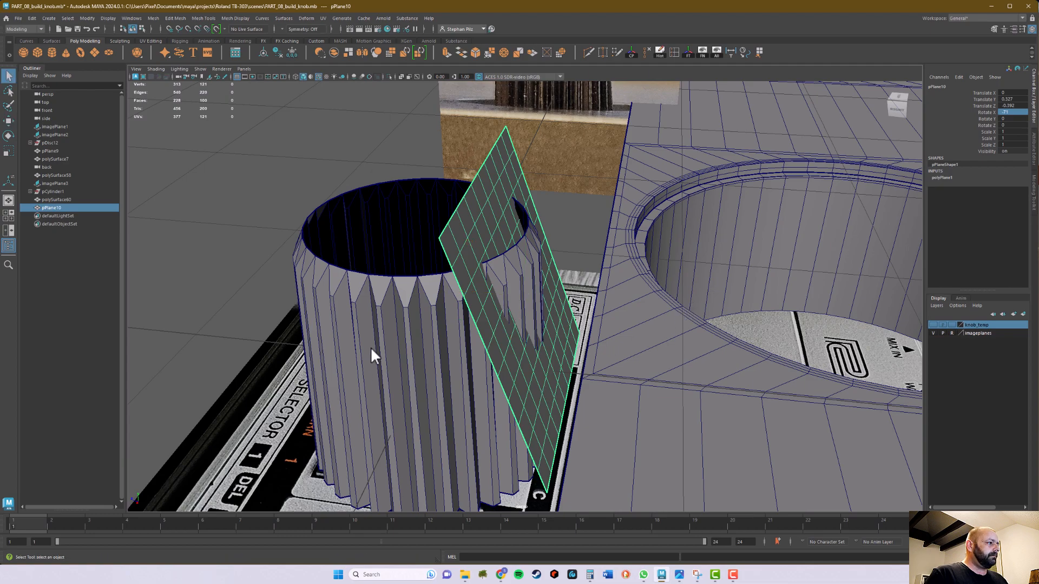
pyautogui.click(392, 300)
pyautogui.keyDown('alt'); pyautogui.moveTo(415, 310); pyautogui.dragTo(459, 281); pyautogui.keyUp('alt')
pyautogui.keyDown('alt'); pyautogui.moveTo(453, 334); pyautogui.dragTo(445, 332); pyautogui.keyUp('alt')
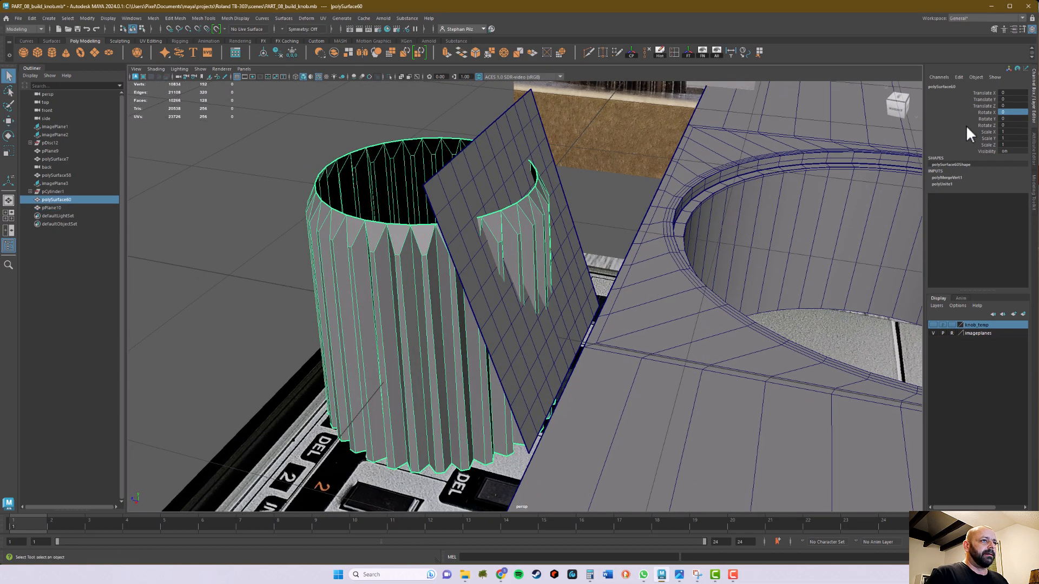
pyautogui.click(1012, 113)
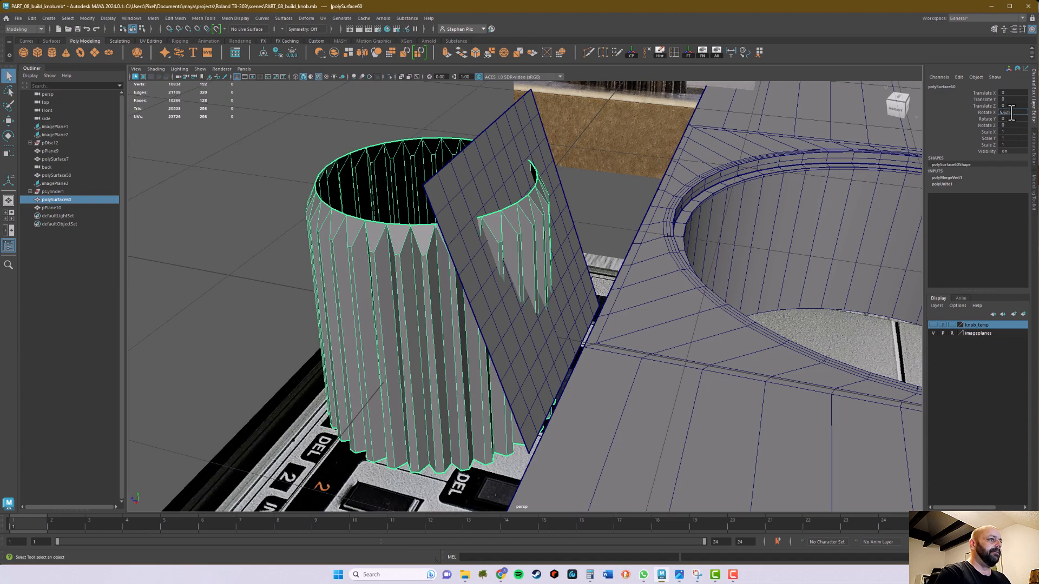
pyautogui.press('Return')
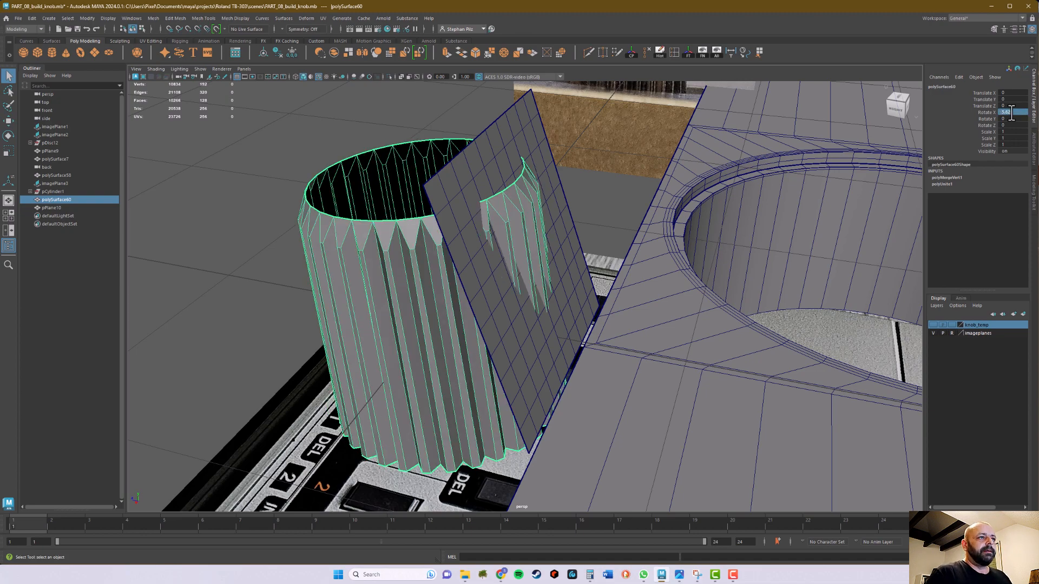
pyautogui.hotkey('ctrl', 'z')
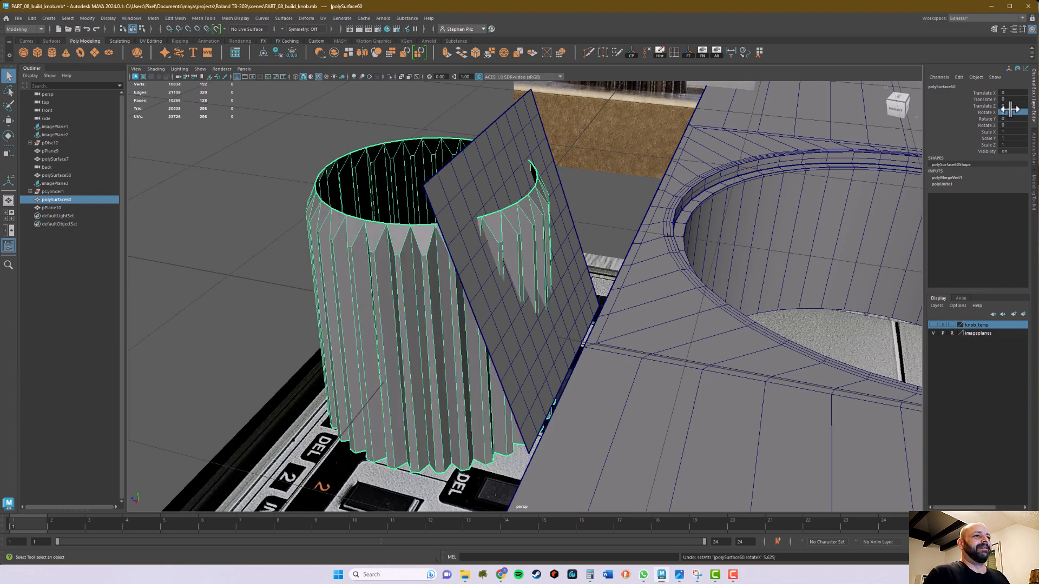
# Set the knob mesh's Y rotation to 5.625 degrees
pyautogui.click(1010, 119)
pyautogui.write('5')
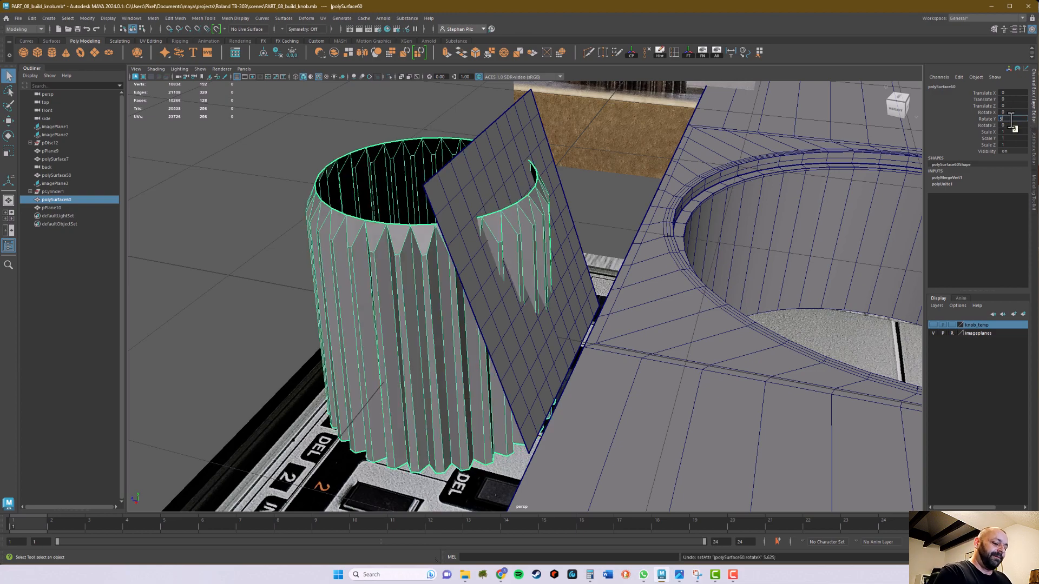
pyautogui.write('.625')
pyautogui.press('Return')
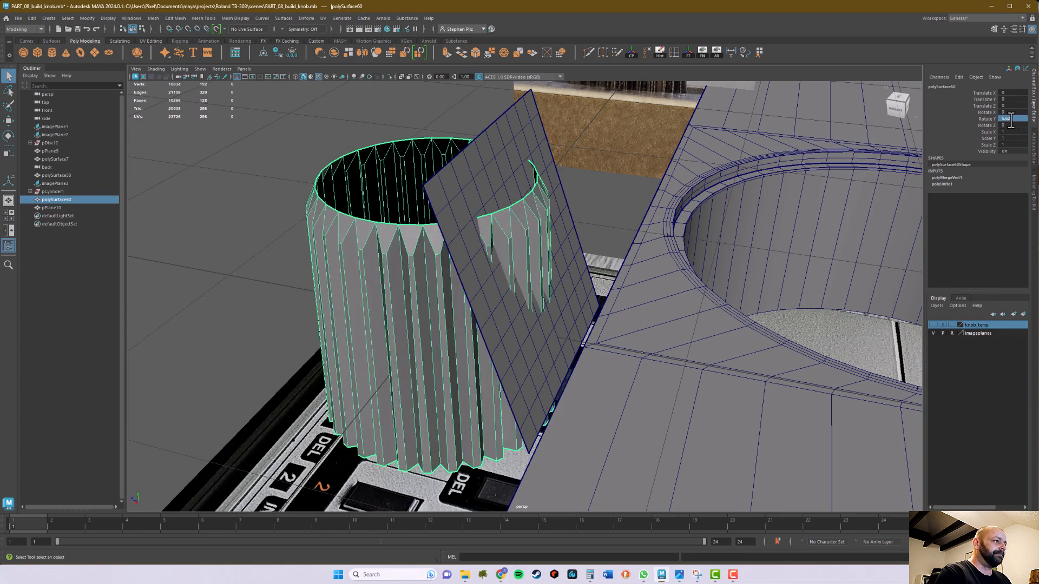
# Examine from above and in perspective how the rotated teeth line up with the slanted plane
pyautogui.press('space')
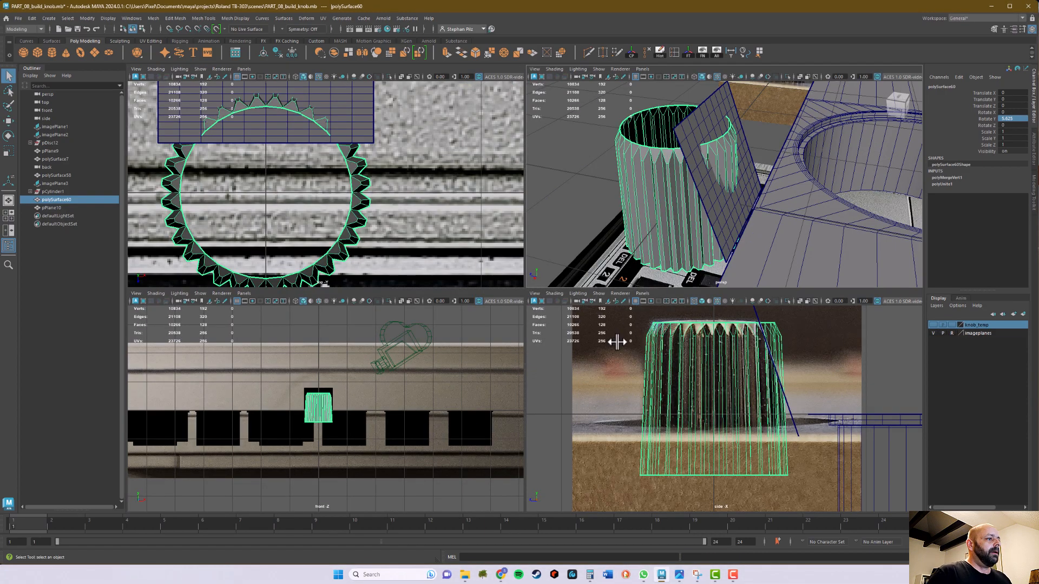
pyautogui.press('space')
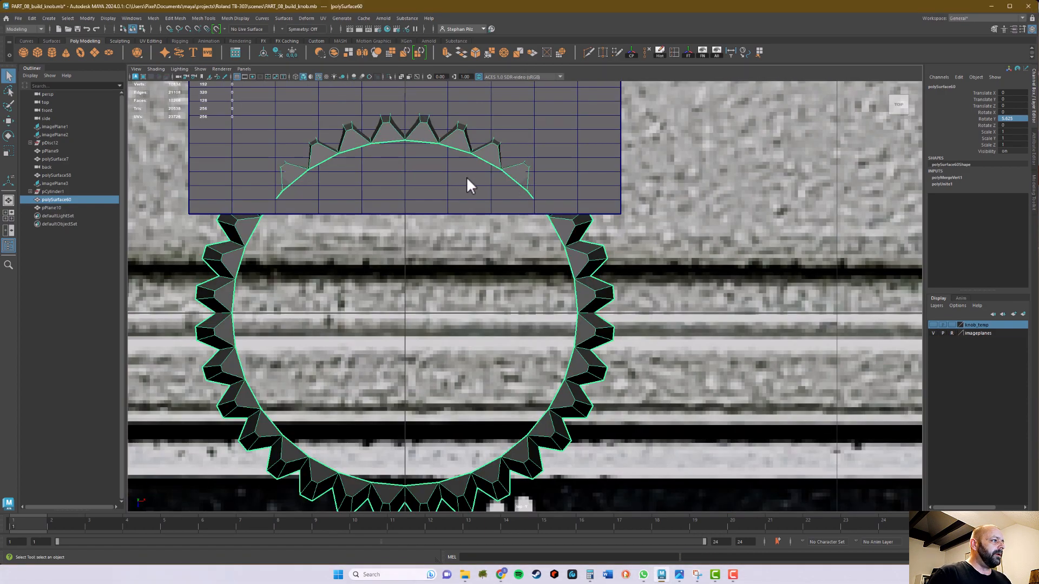
pyautogui.scroll(2, 487, 341)
pyautogui.keyDown('alt'); pyautogui.moveTo(487, 335); pyautogui.dragTo(804, 322, button='right'); pyautogui.keyUp('alt')
pyautogui.keyDown('alt'); pyautogui.moveTo(550, 313); pyautogui.dragTo(603, 334, button='middle'); pyautogui.keyUp('alt')
pyautogui.keyDown('alt'); pyautogui.moveTo(644, 330); pyautogui.dragTo(787, 322, button='right'); pyautogui.keyUp('alt')
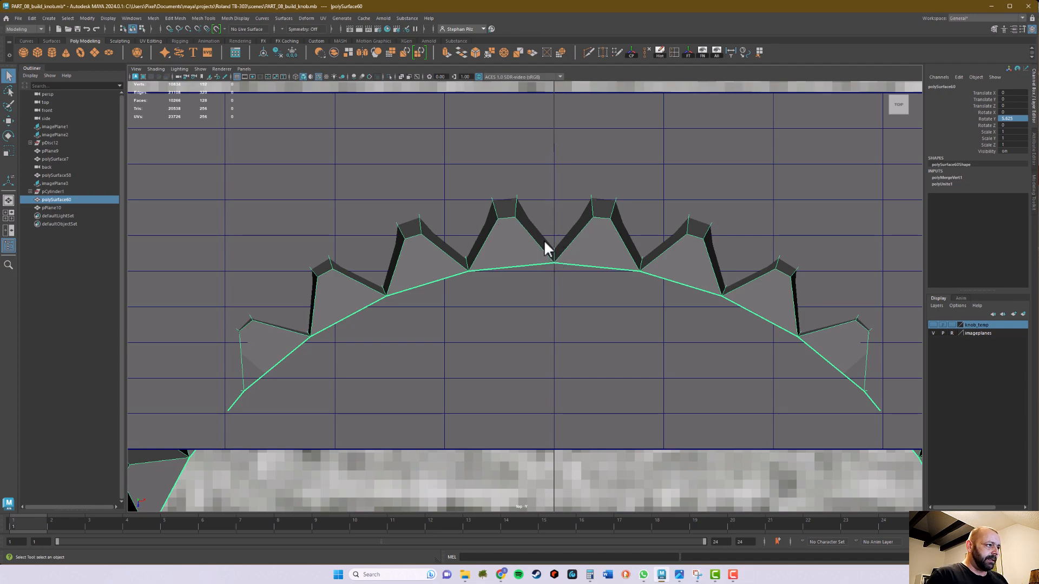
pyautogui.keyDown('alt'); pyautogui.moveTo(738, 300); pyautogui.dragTo(648, 294, button='right'); pyautogui.keyUp('alt')
pyautogui.press('space')
pyautogui.press('space')
pyautogui.keyDown('alt'); pyautogui.moveTo(716, 223); pyautogui.dragTo(633, 274); pyautogui.keyUp('alt')
pyautogui.moveTo(633, 274)
pyautogui.keyDown('alt'); pyautogui.mouseDown(button='right')
pyautogui.moveTo(660, 268)
pyautogui.moveTo(654, 274)
pyautogui.mouseUp(button='right'); pyautogui.keyUp('alt')
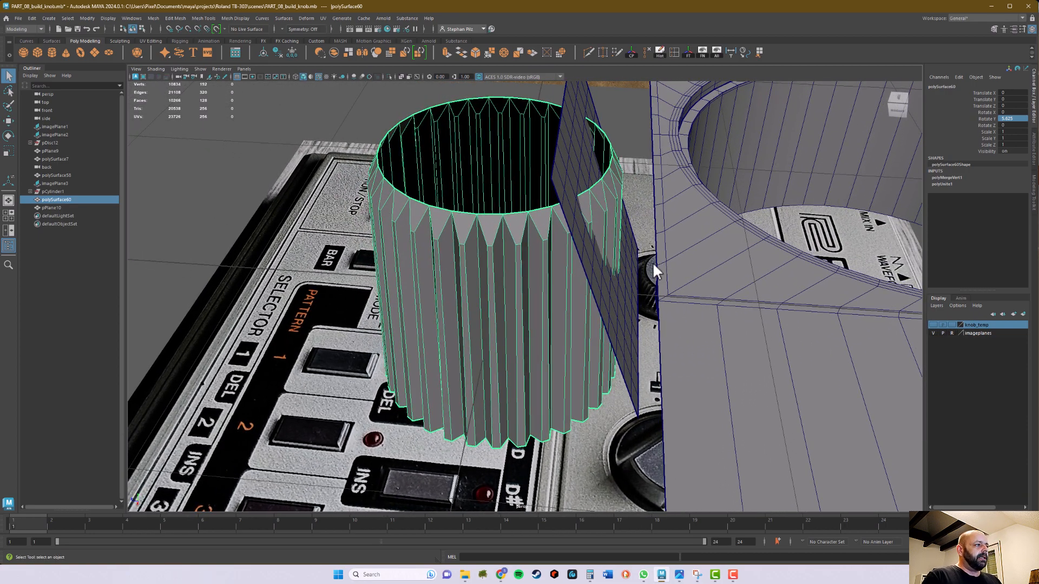